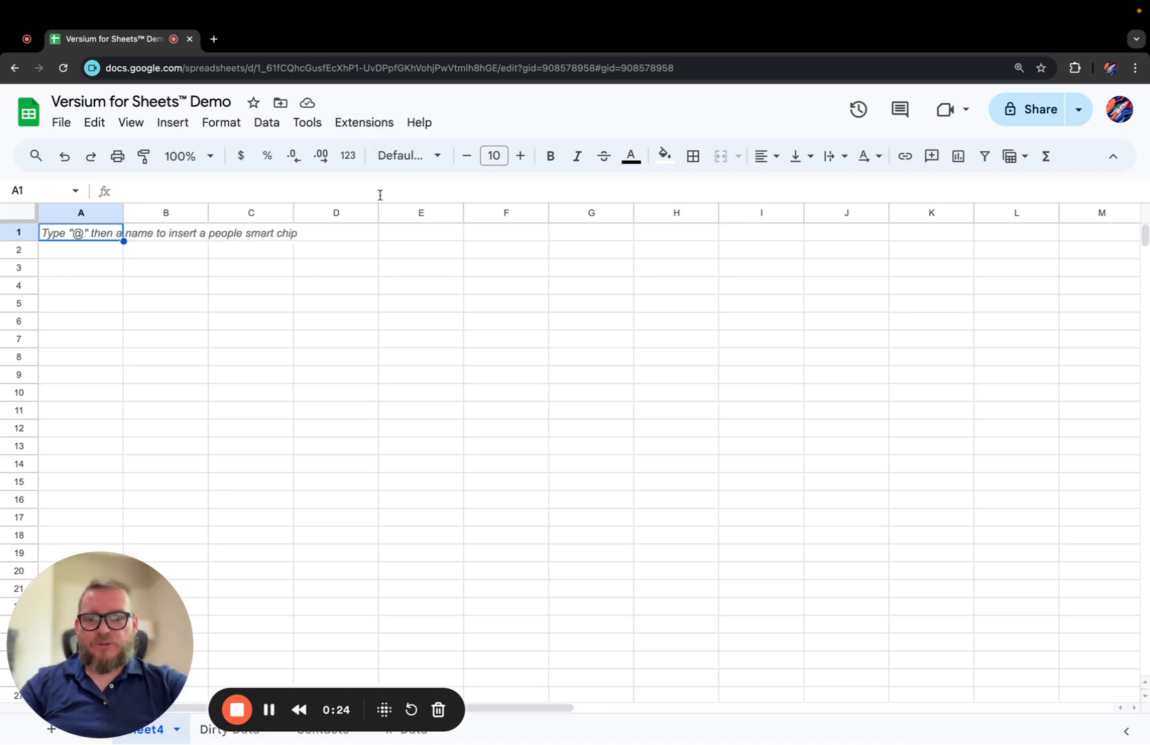
drag(115, 651, 116, 594)
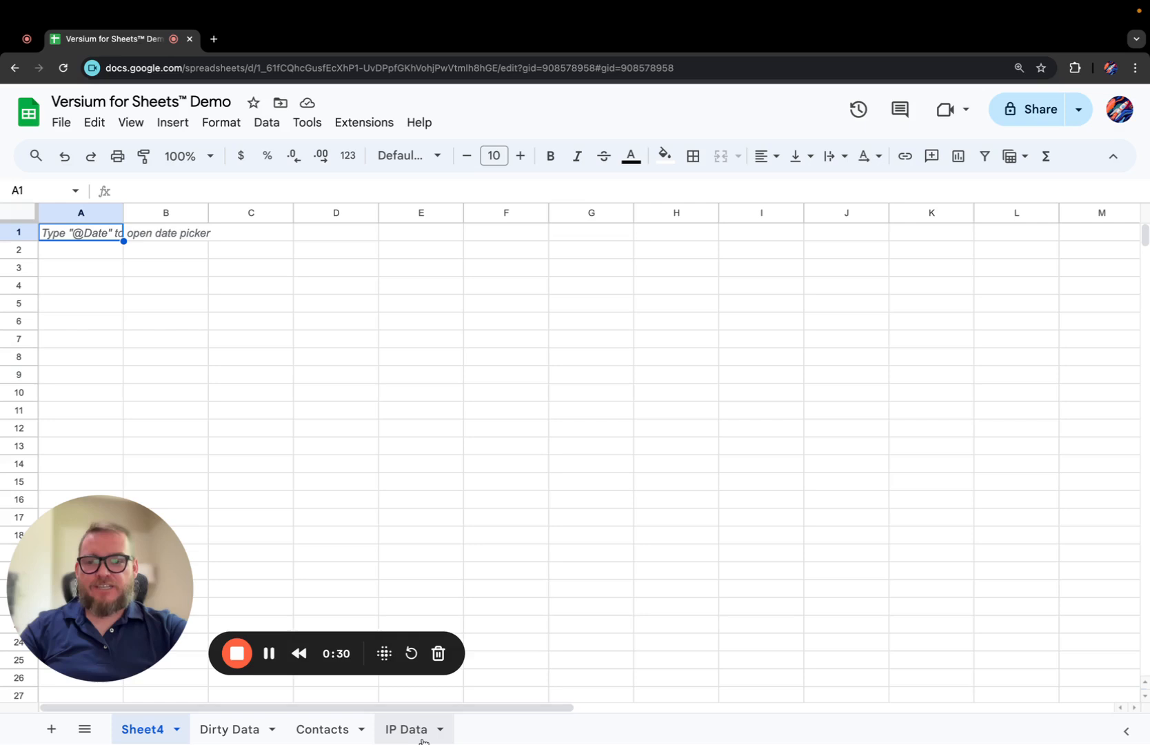
Search the Google Workspace Marketplace add-ons for "Versium for Sheets" and open its listing
click(357, 124)
mouse_move(349, 151)
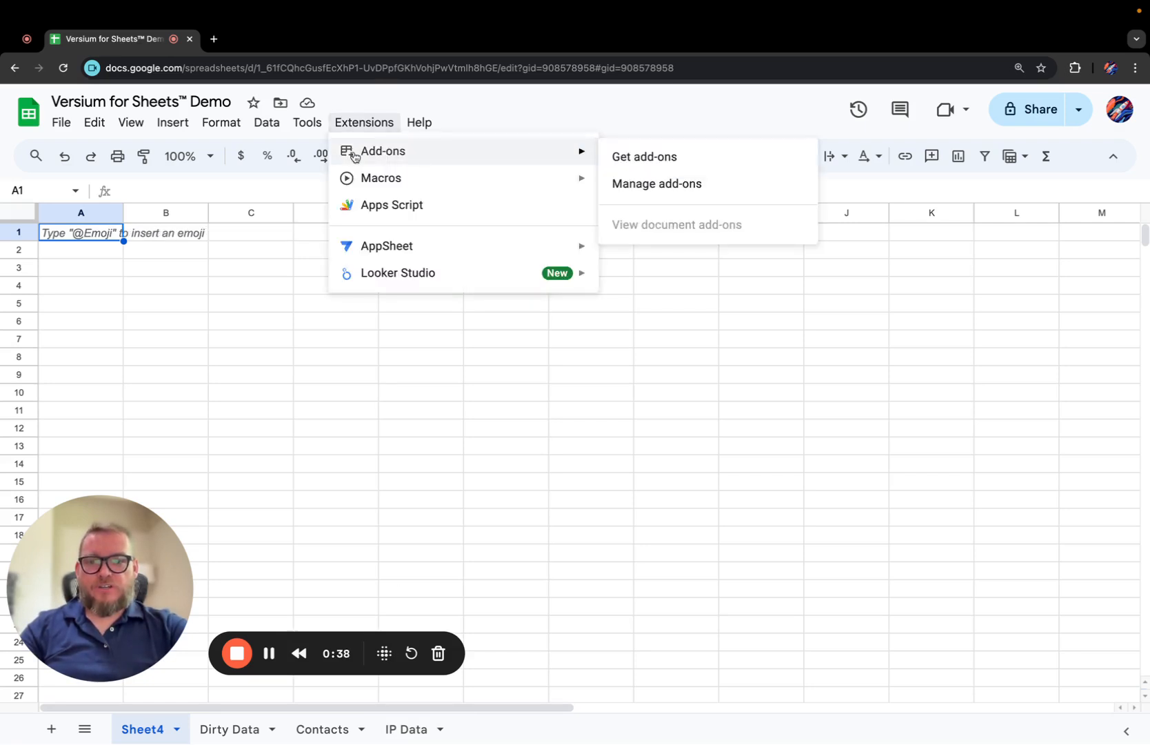
click(685, 164)
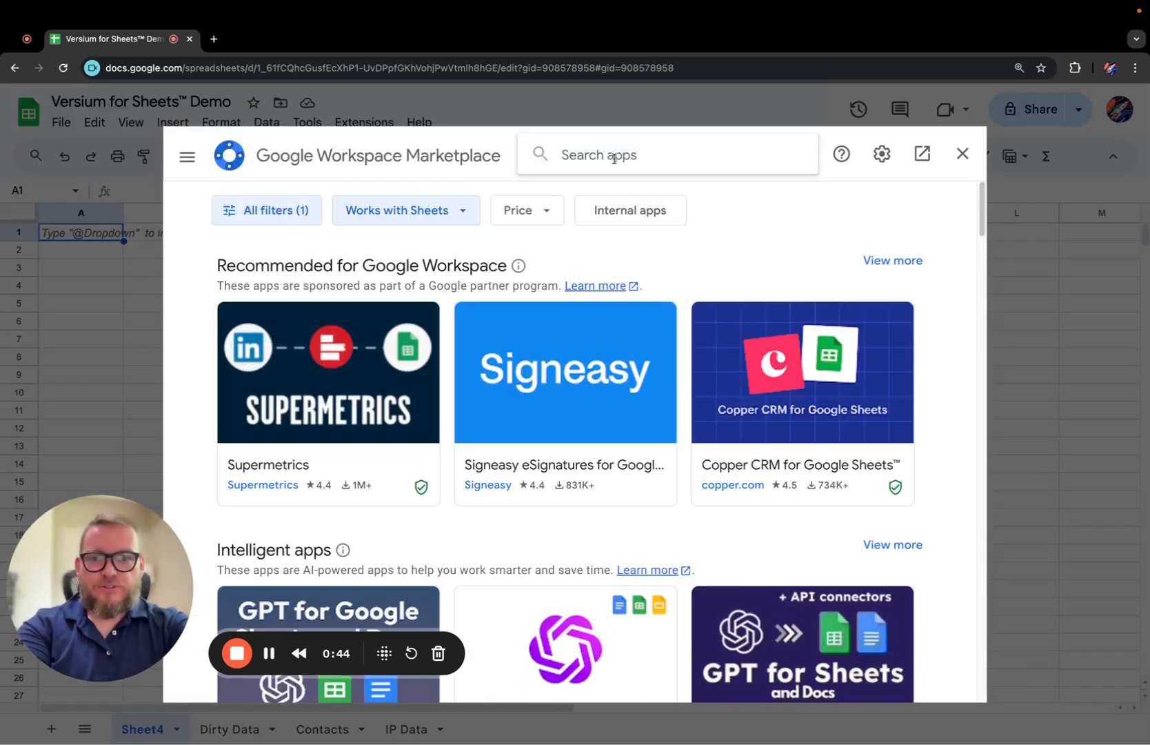
click(613, 159)
text(Versiu)
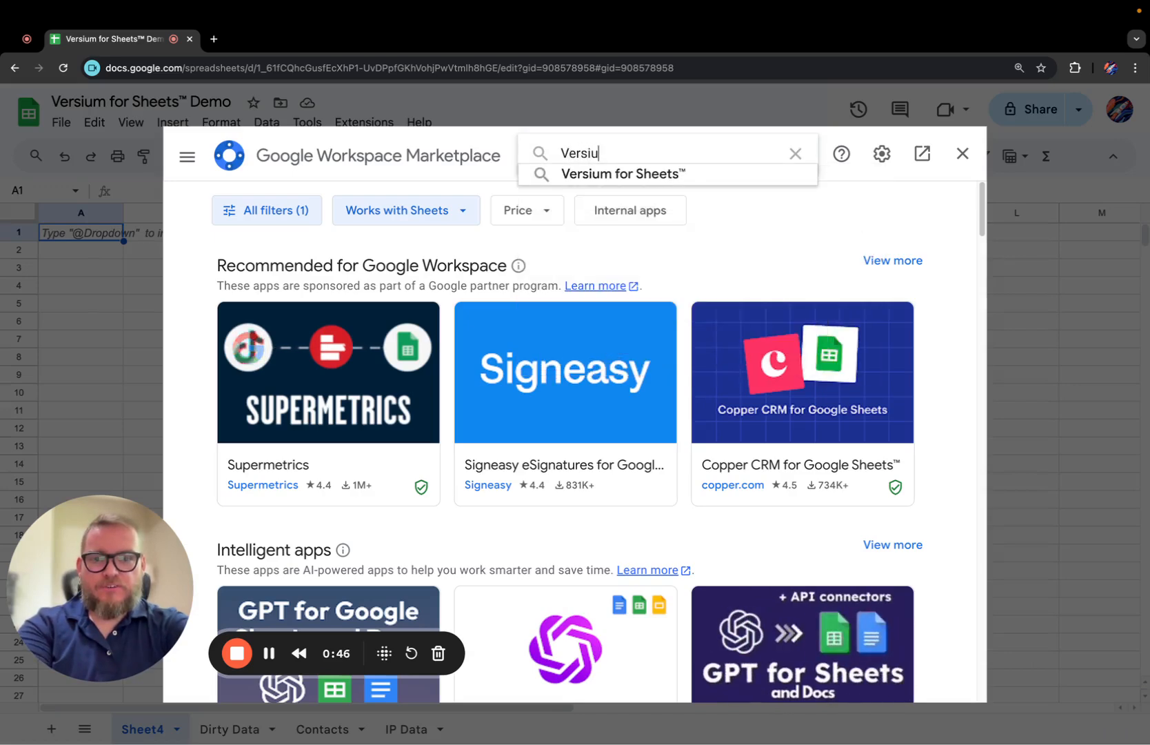
text(m For S)
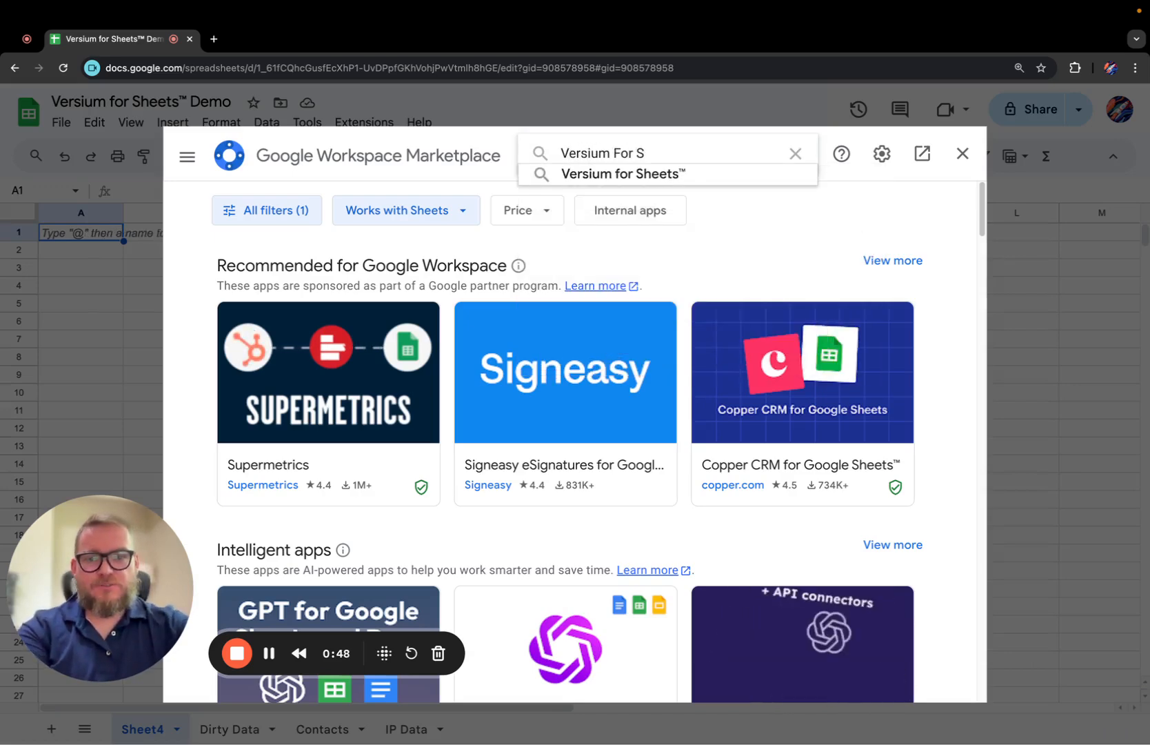
click(619, 173)
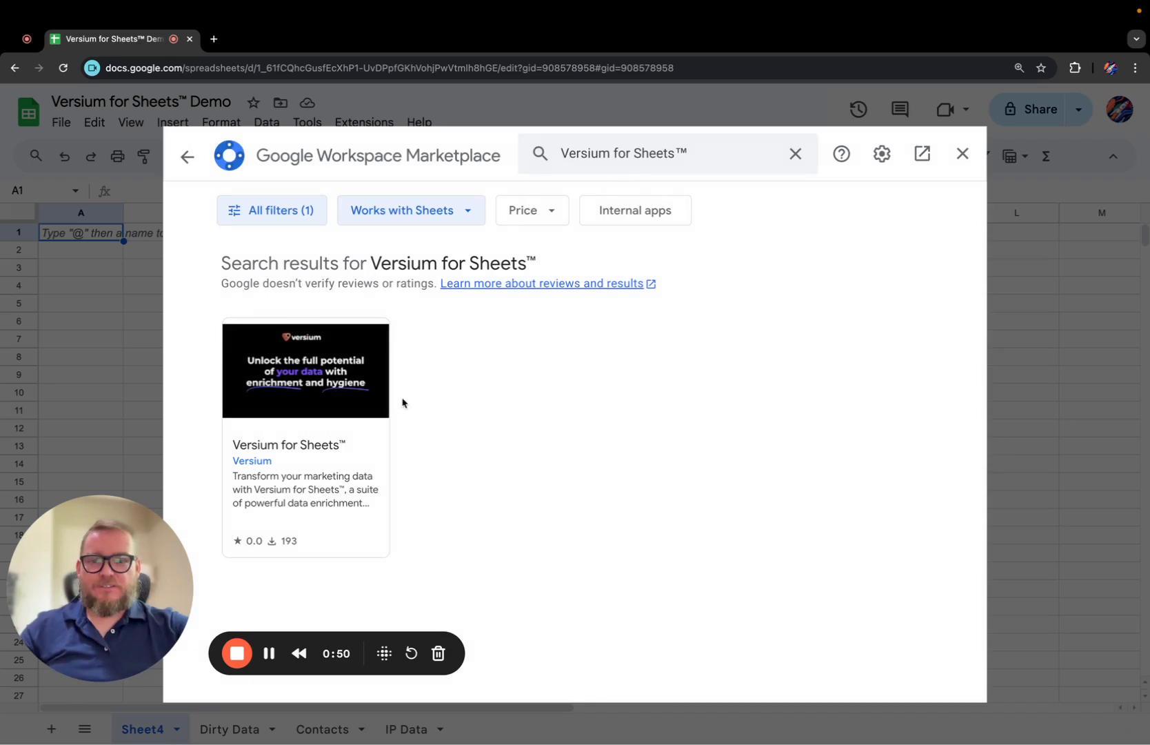
click(319, 404)
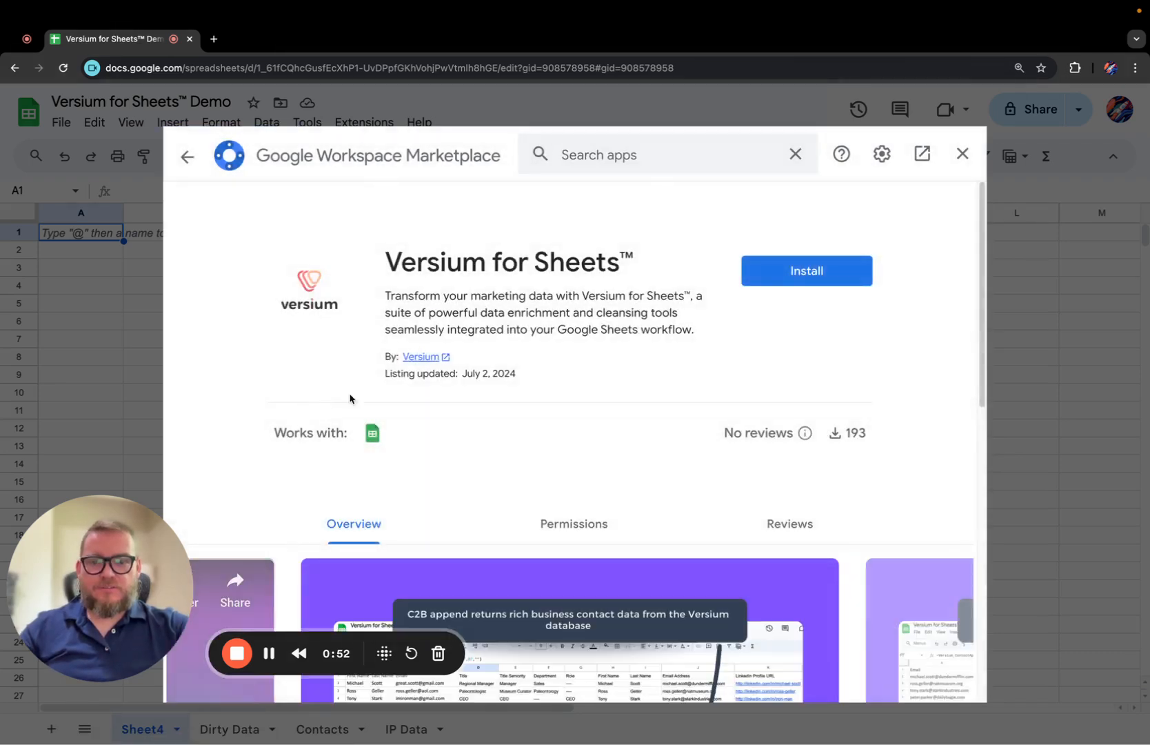
Install the Versium for Sheets add-on, signing in with the existing Google account and allowing the requested access
click(797, 269)
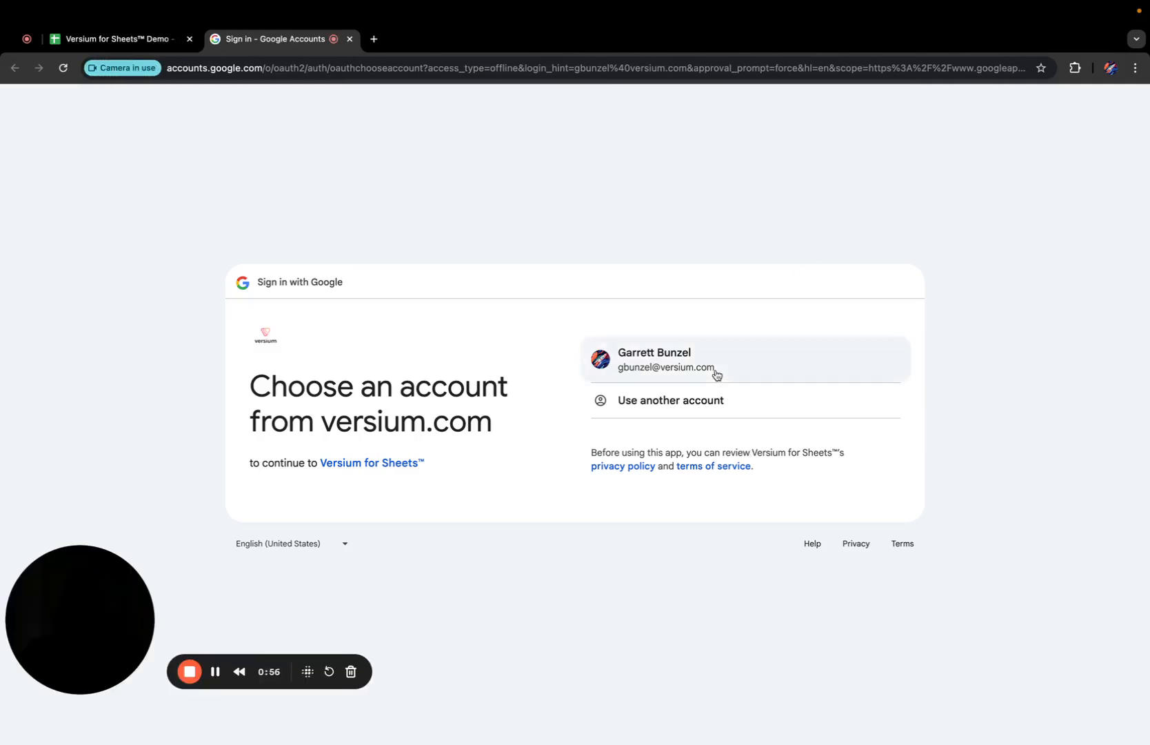
click(716, 373)
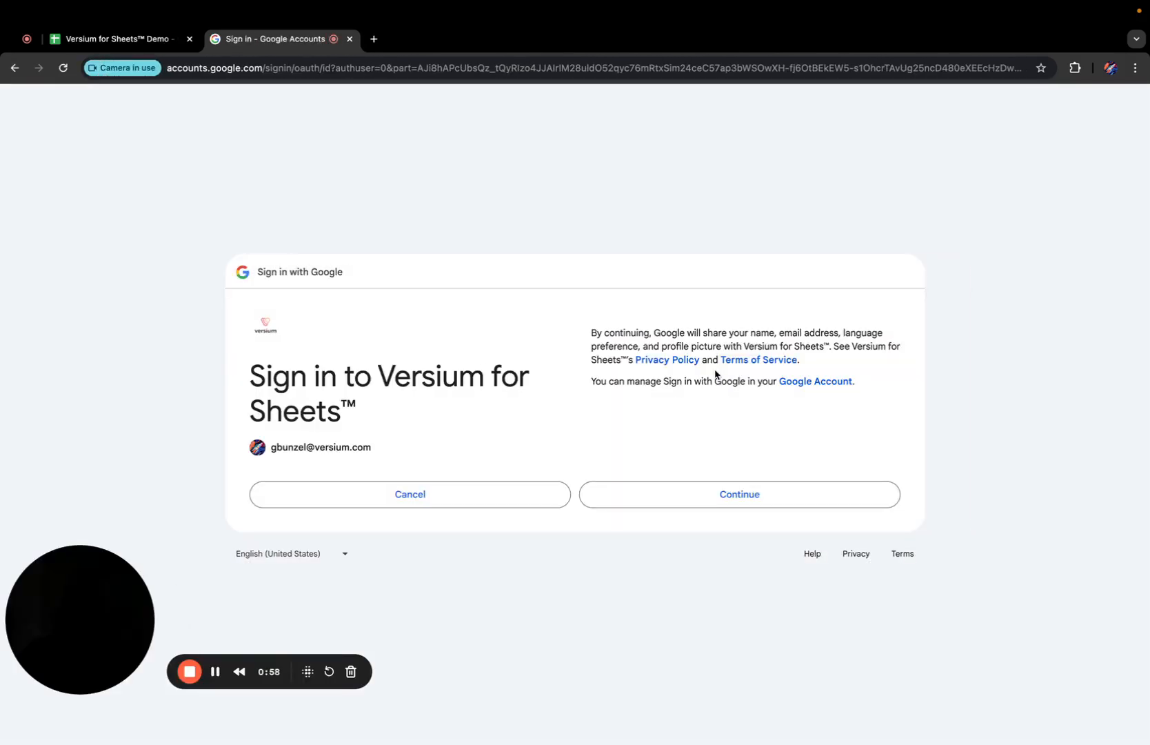
click(714, 506)
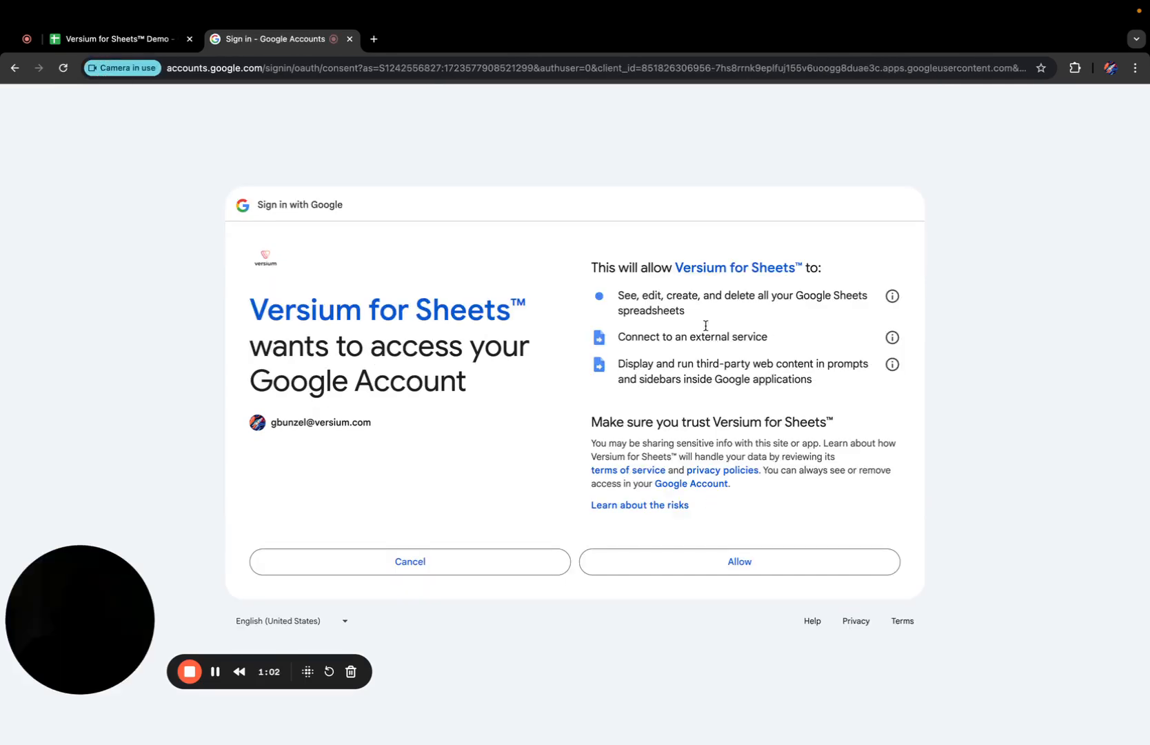
click(693, 569)
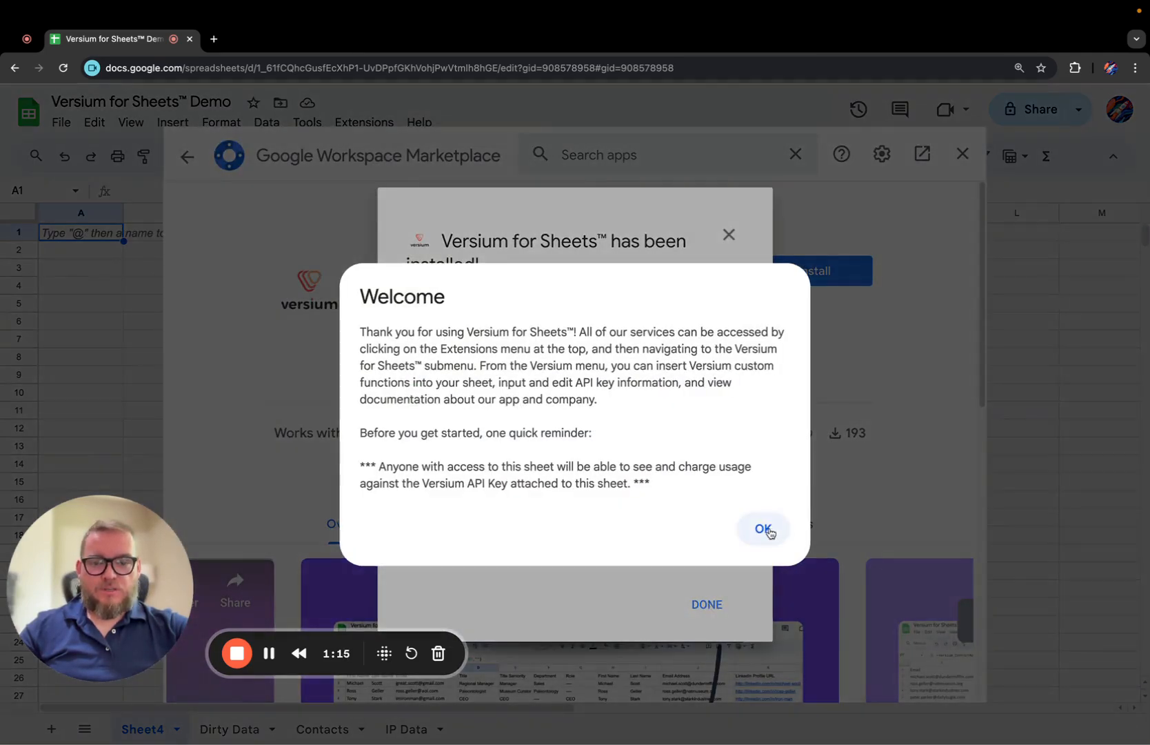
Dismiss the add-on's welcome and installation messages and close the Marketplace
click(769, 532)
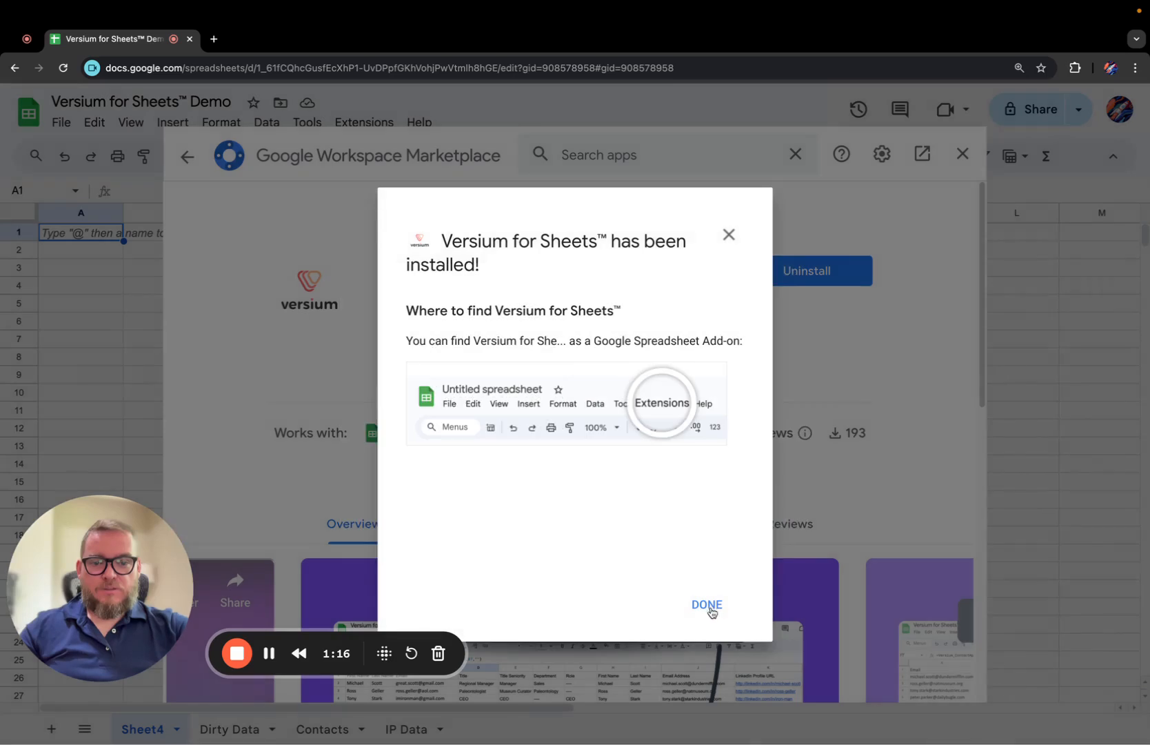
click(710, 606)
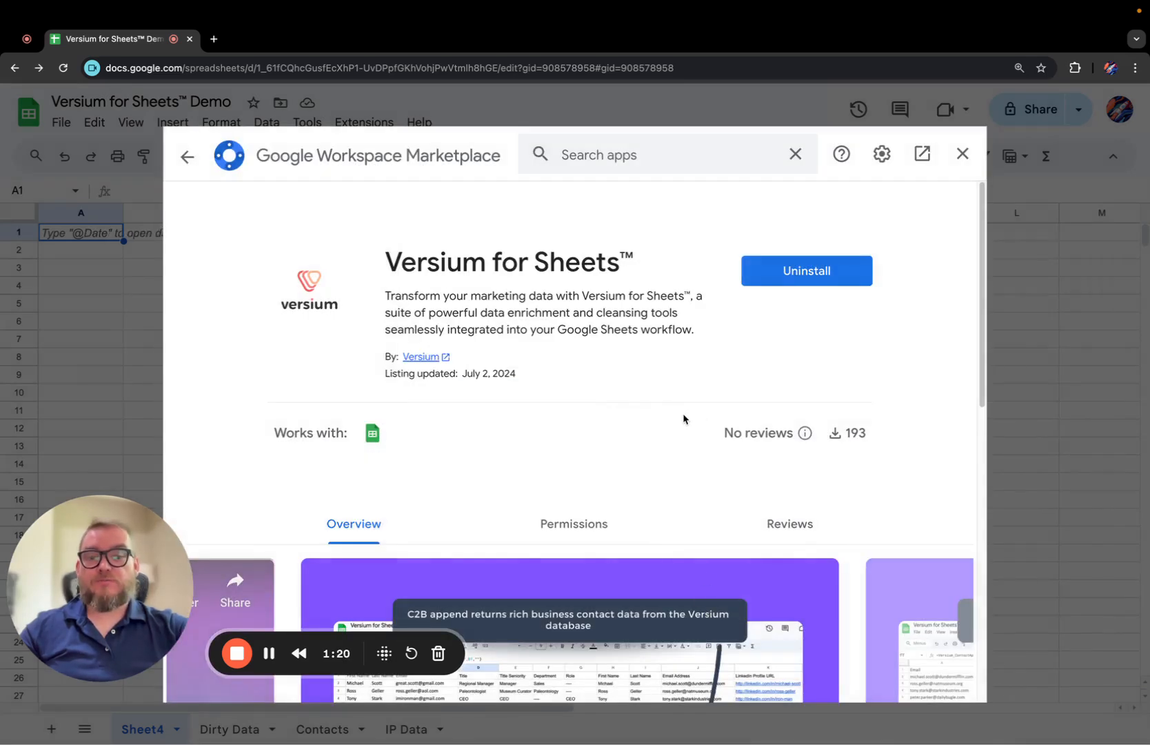
click(963, 166)
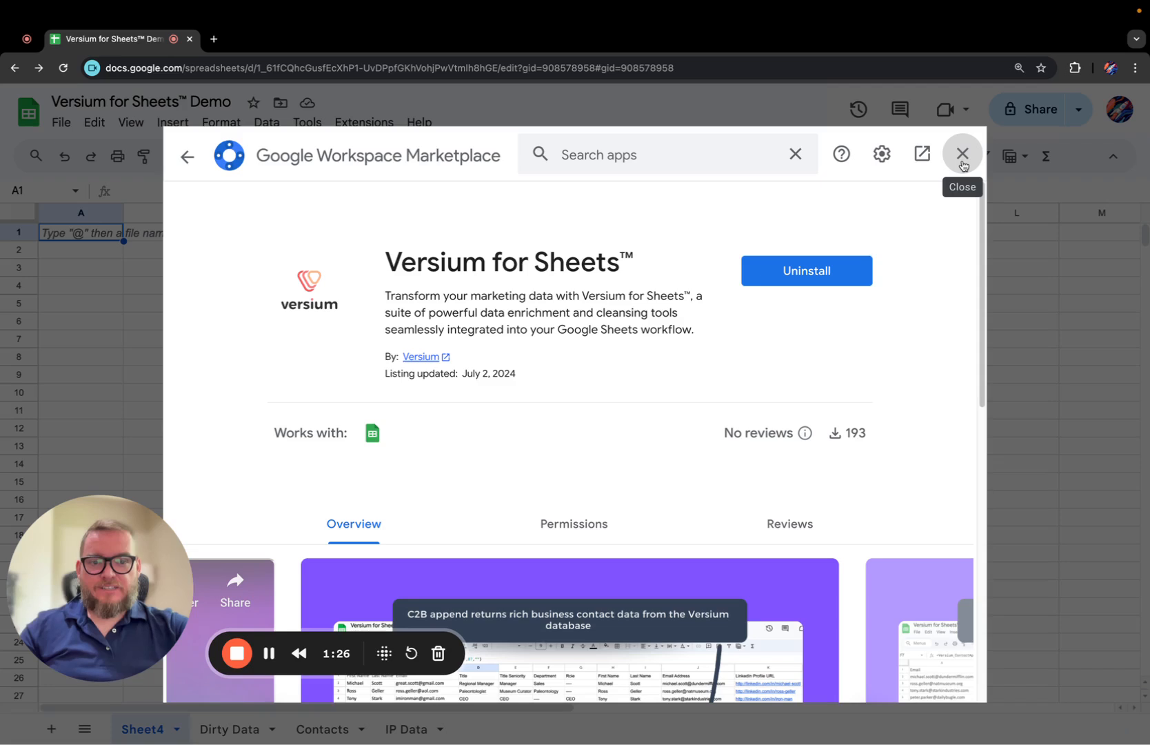
click(964, 165)
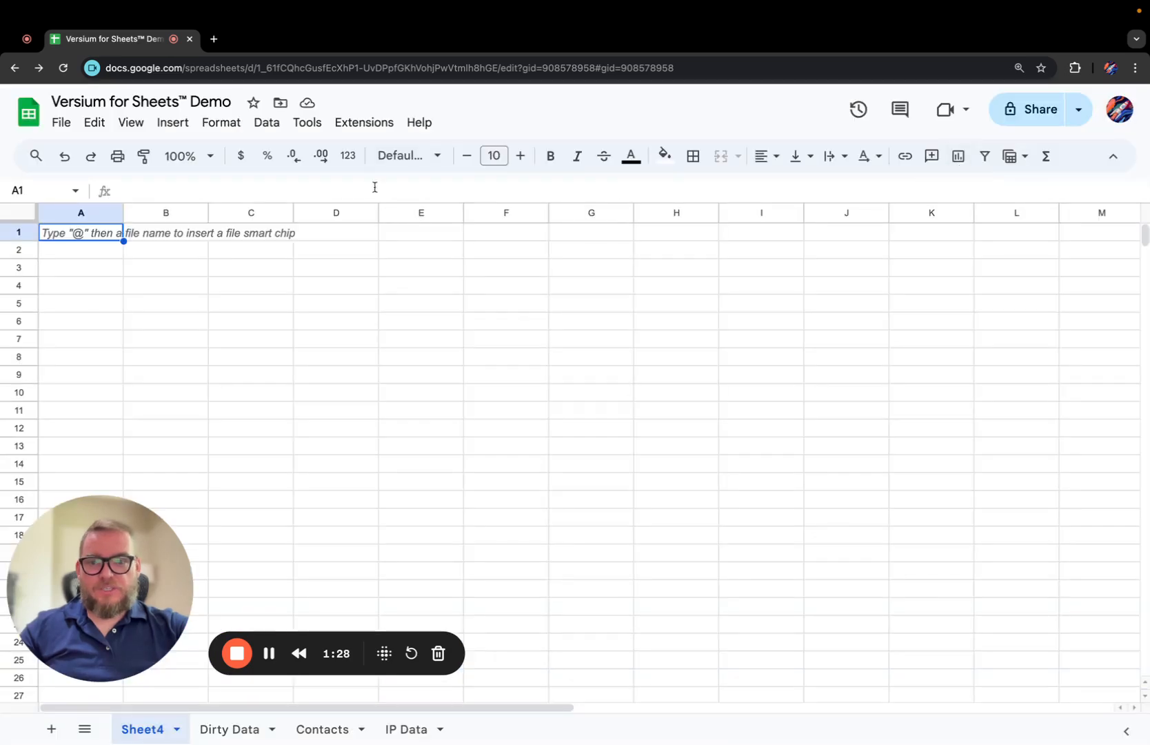
Reload the spreadsheet and close the welcome message and the Tables sidebar
click(67, 69)
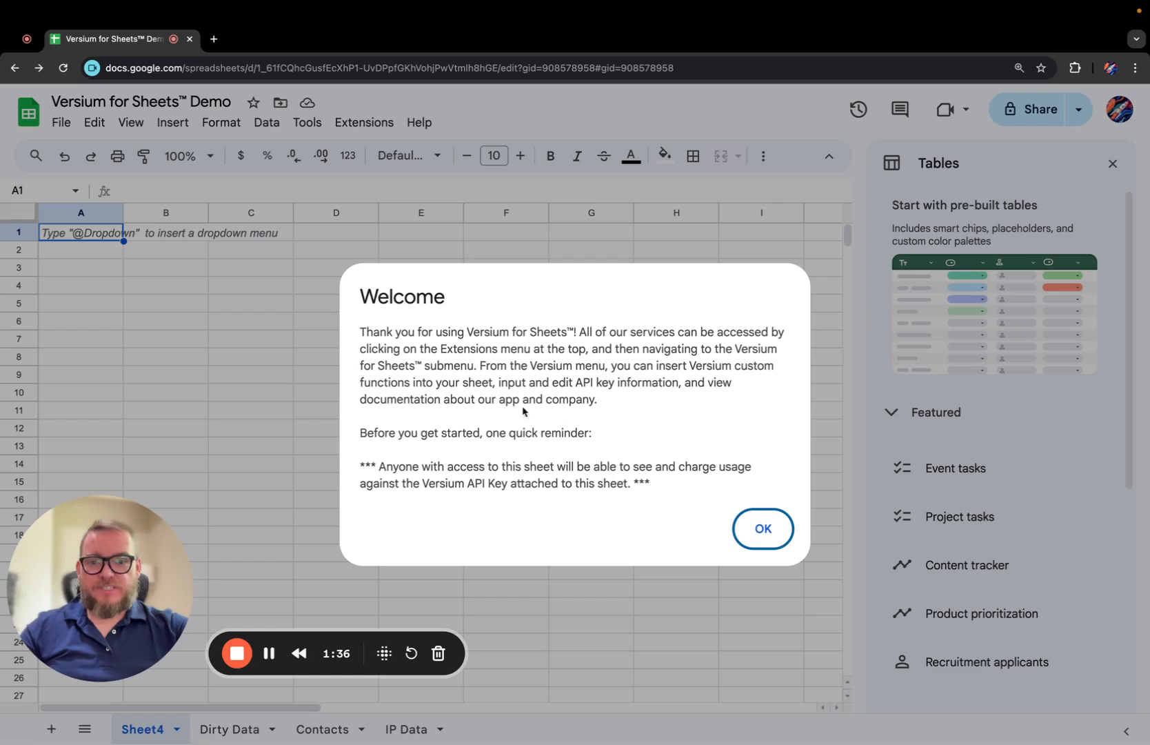
click(763, 529)
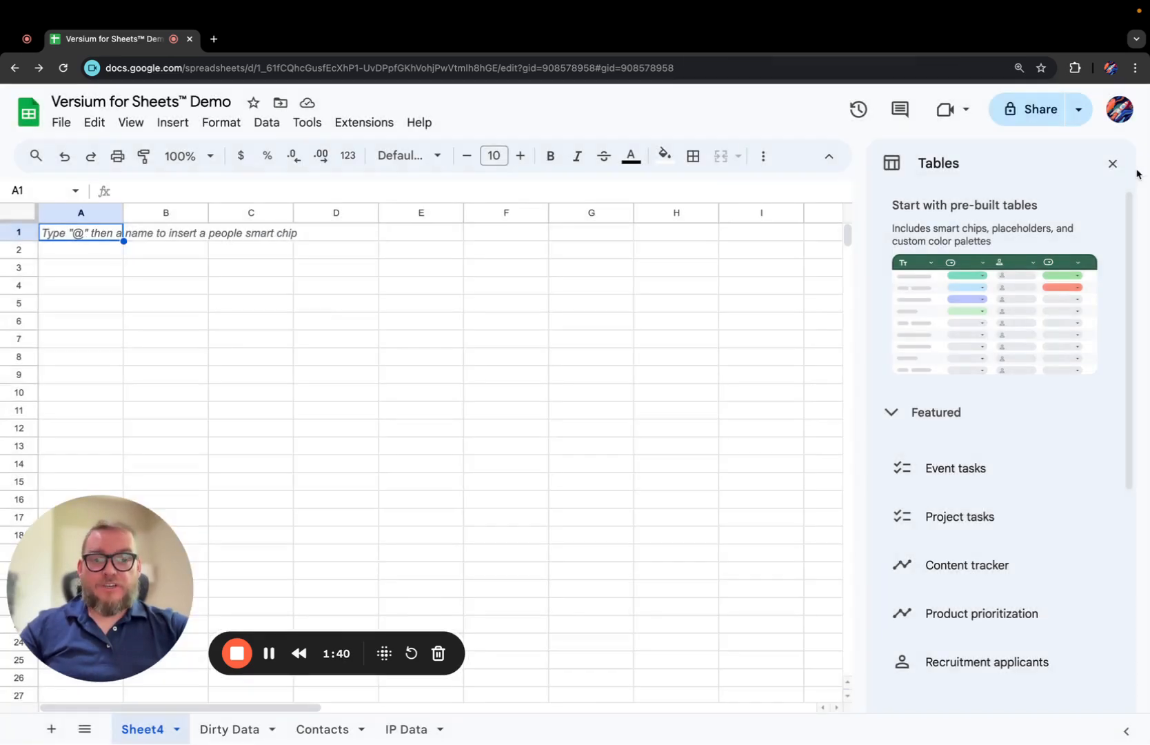
click(1112, 162)
Check in the installed add-ons whether Versium for Sheets is enabled for use in this document
click(359, 124)
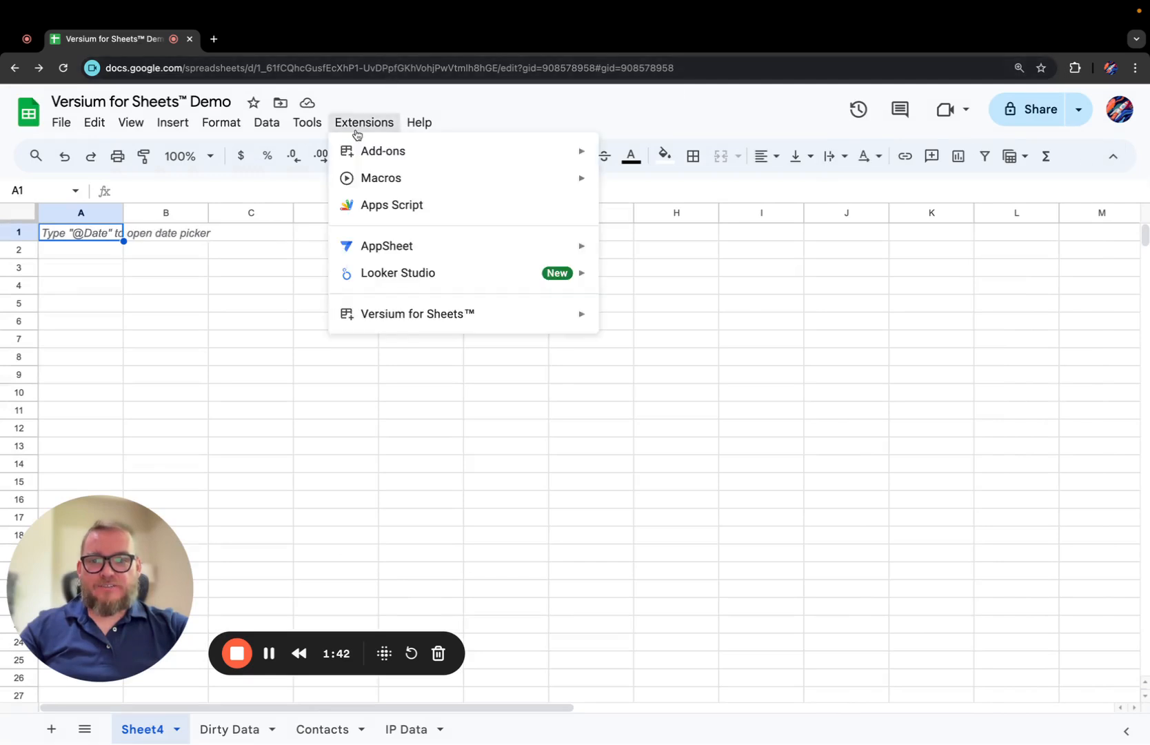
mouse_move(393, 319)
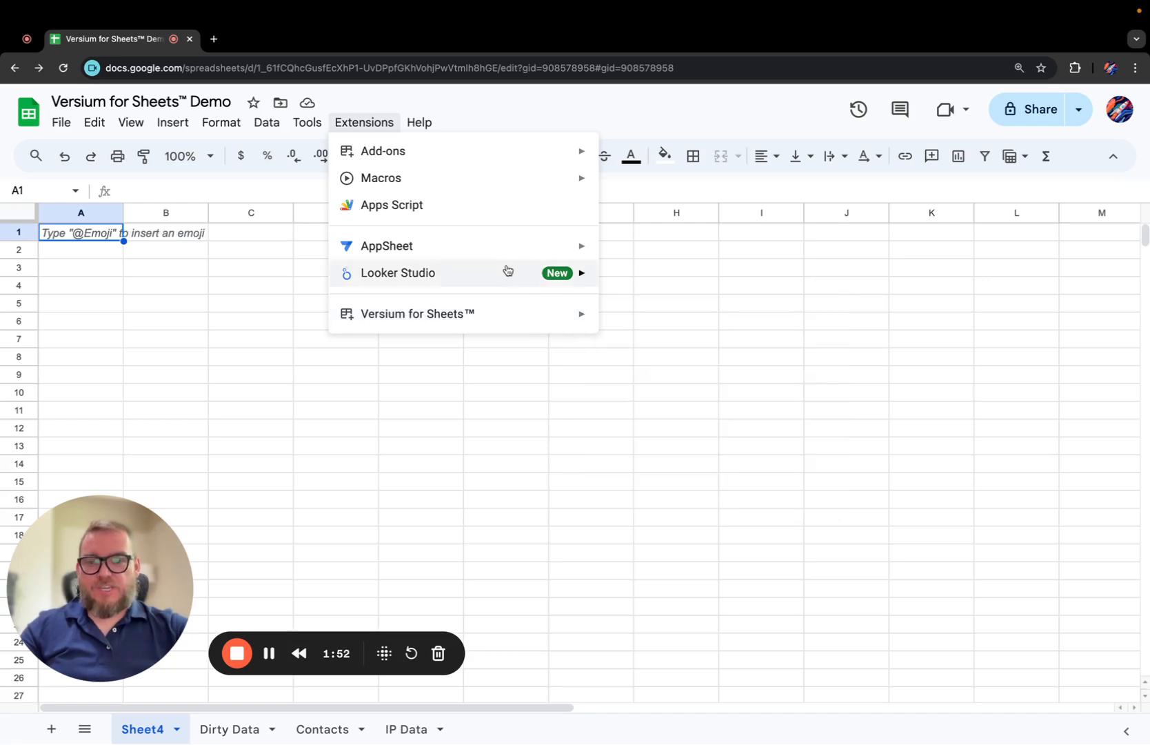
mouse_move(498, 159)
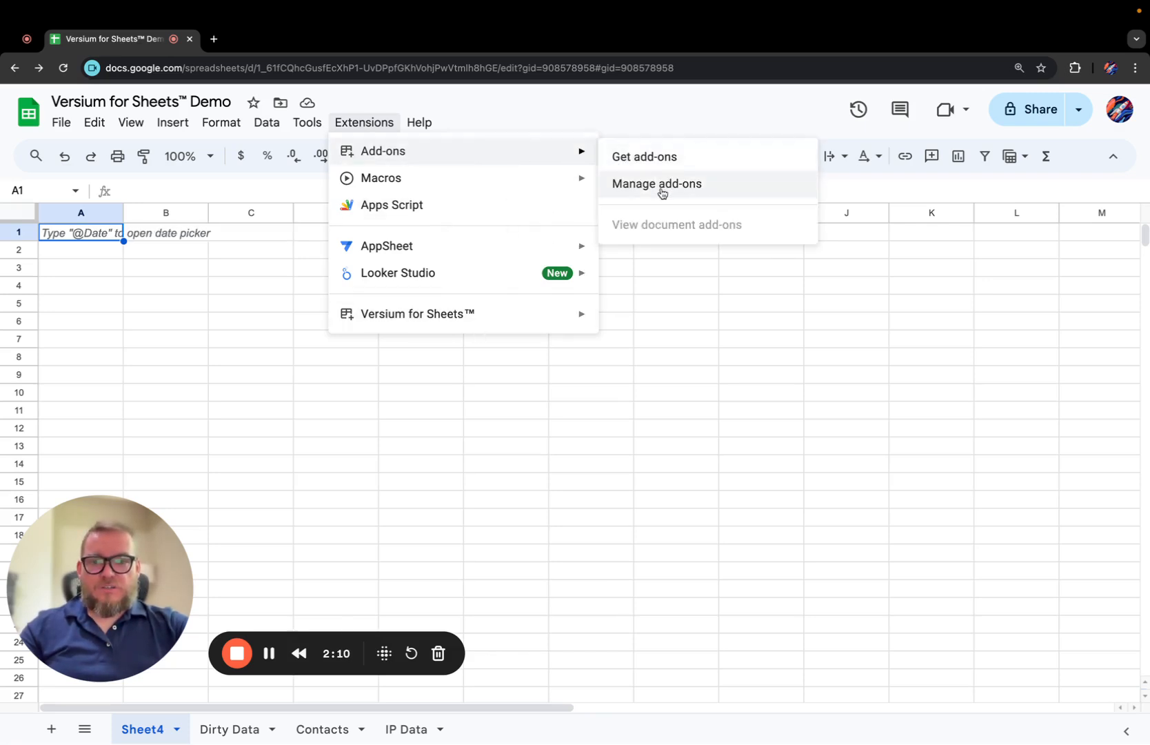
click(662, 185)
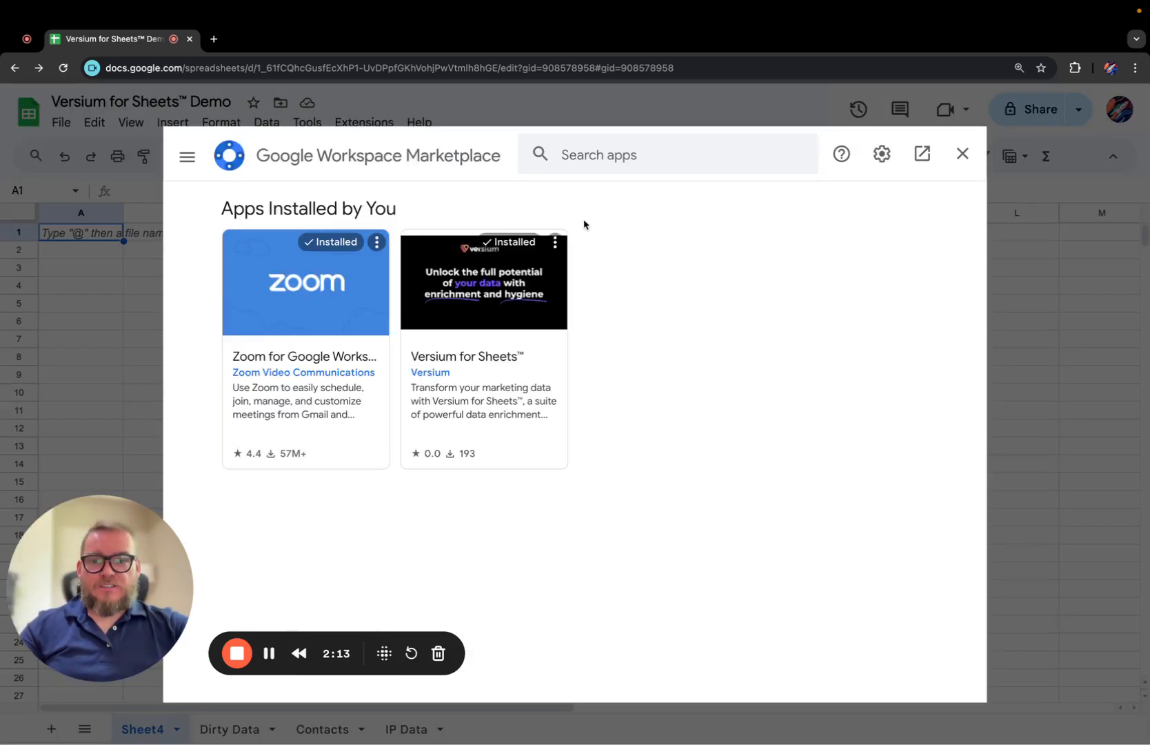
click(556, 243)
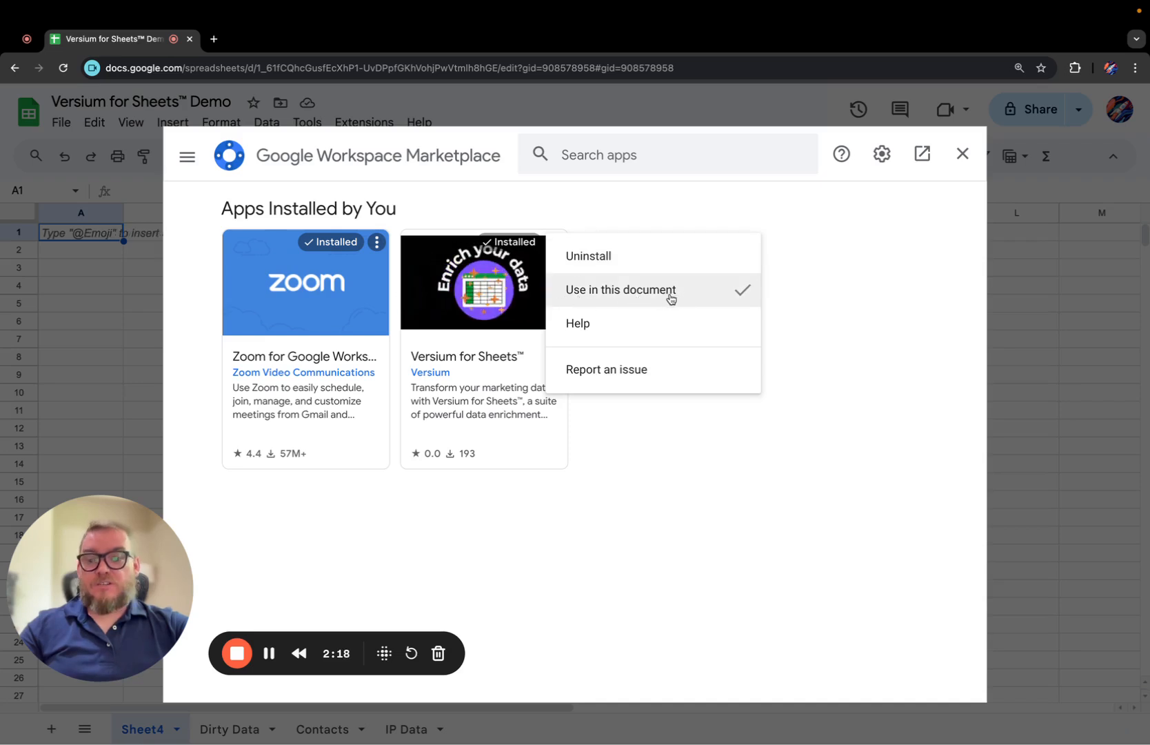
click(922, 293)
click(961, 152)
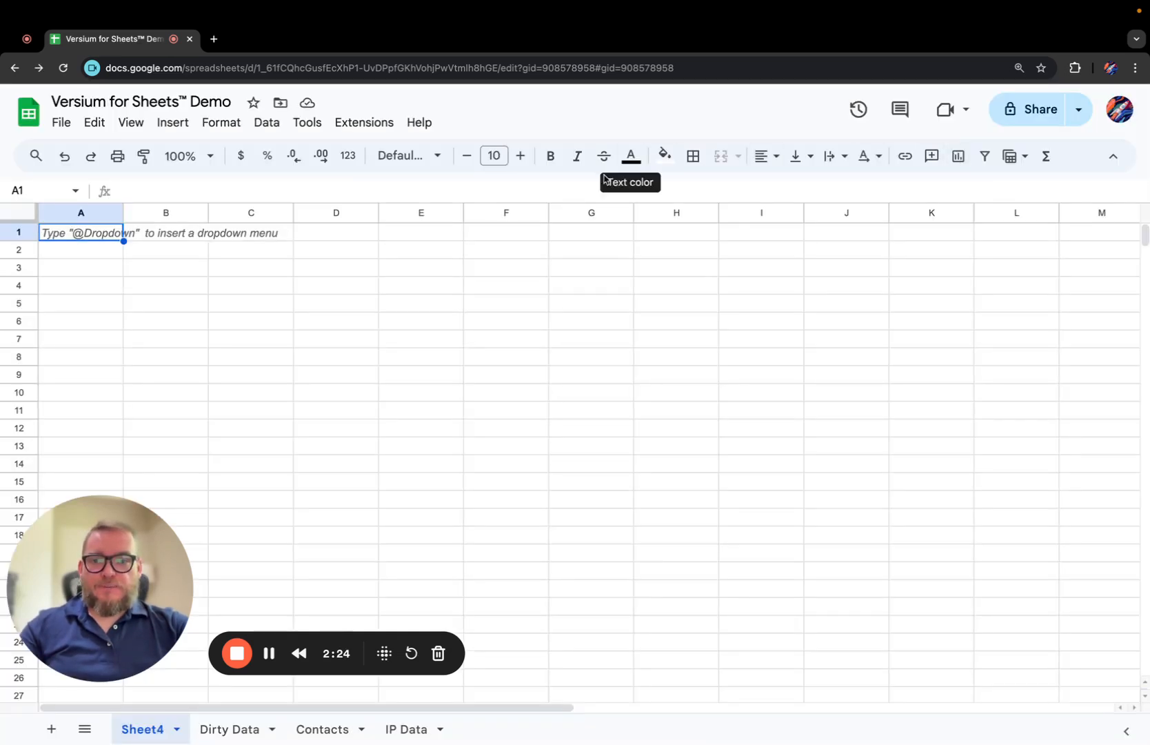
Review the Versium append and data prep functions, and view the Versium API key entry dialog without entering a key
click(349, 131)
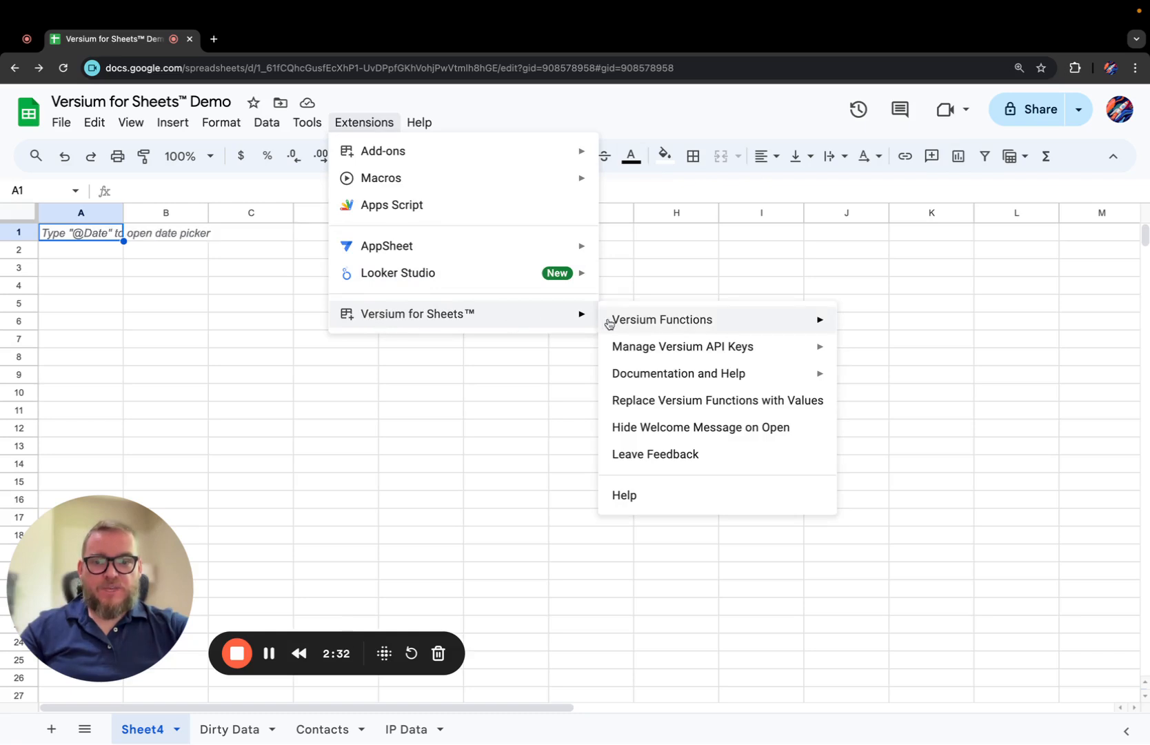
mouse_move(609, 324)
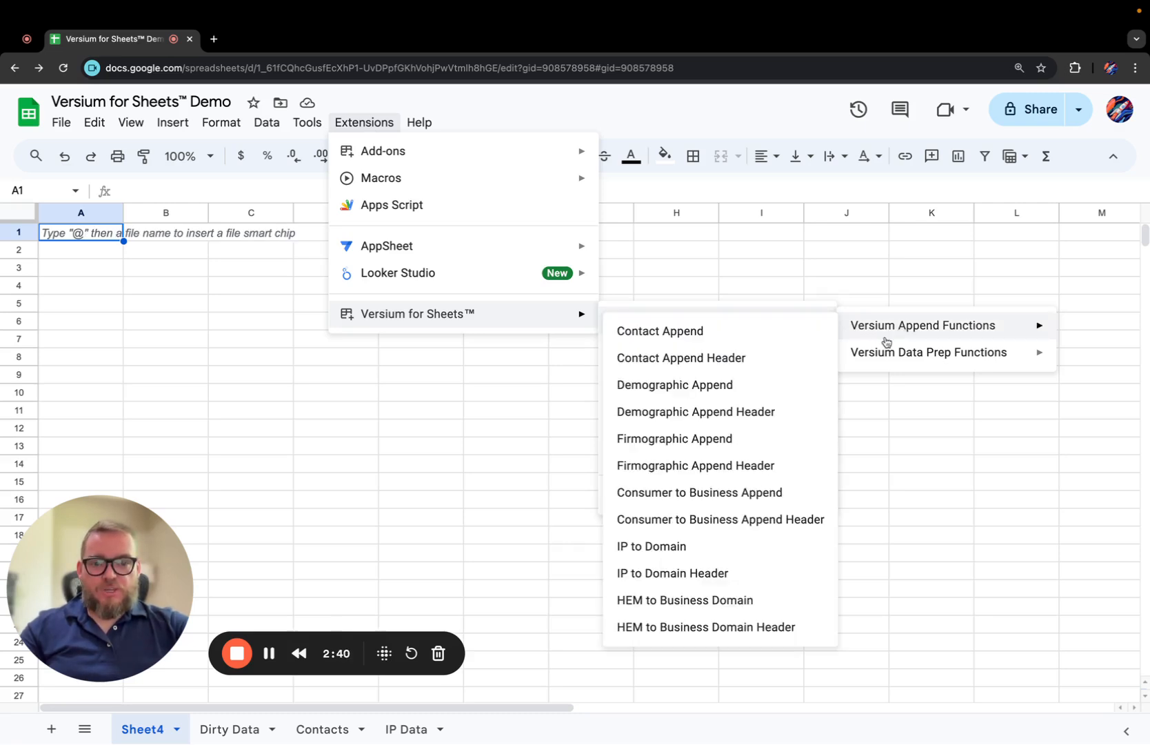
mouse_move(880, 359)
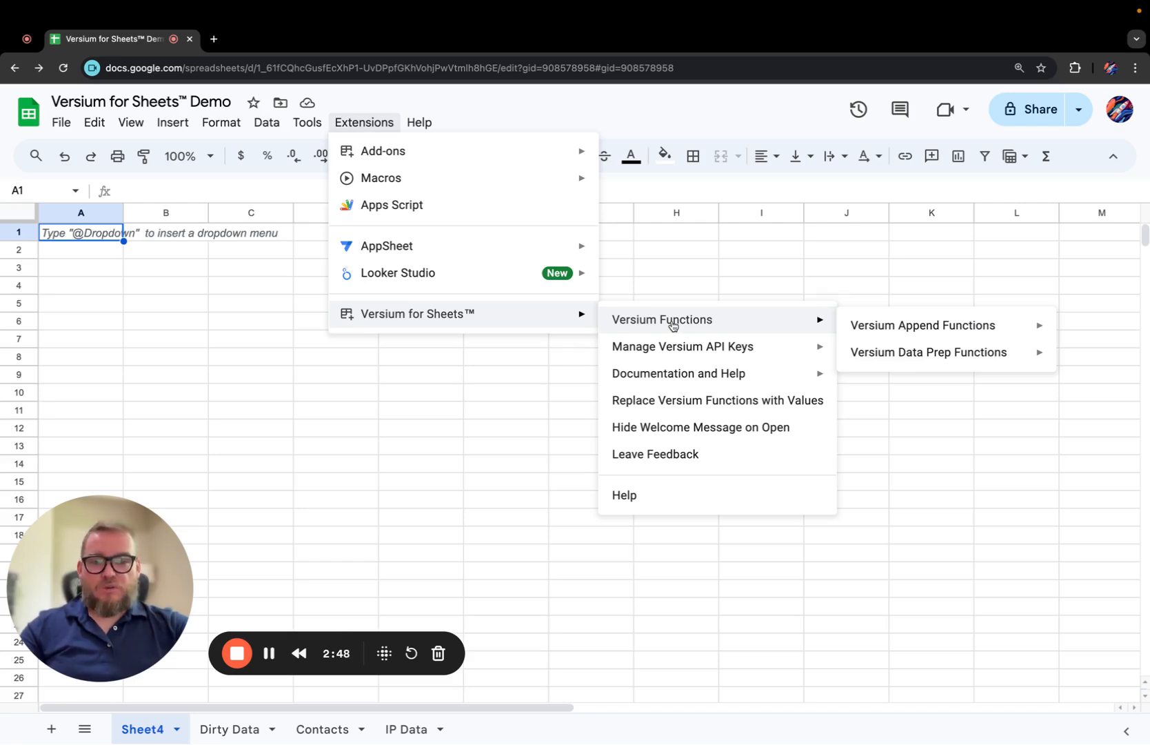
mouse_move(667, 358)
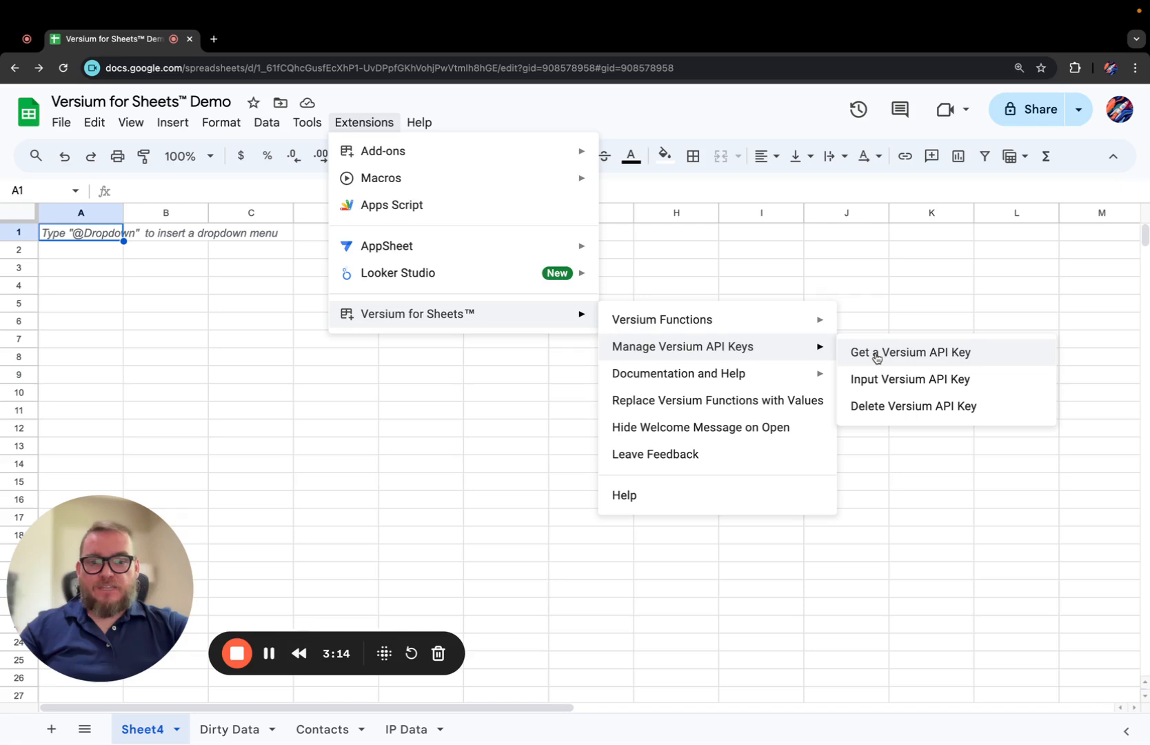
click(873, 389)
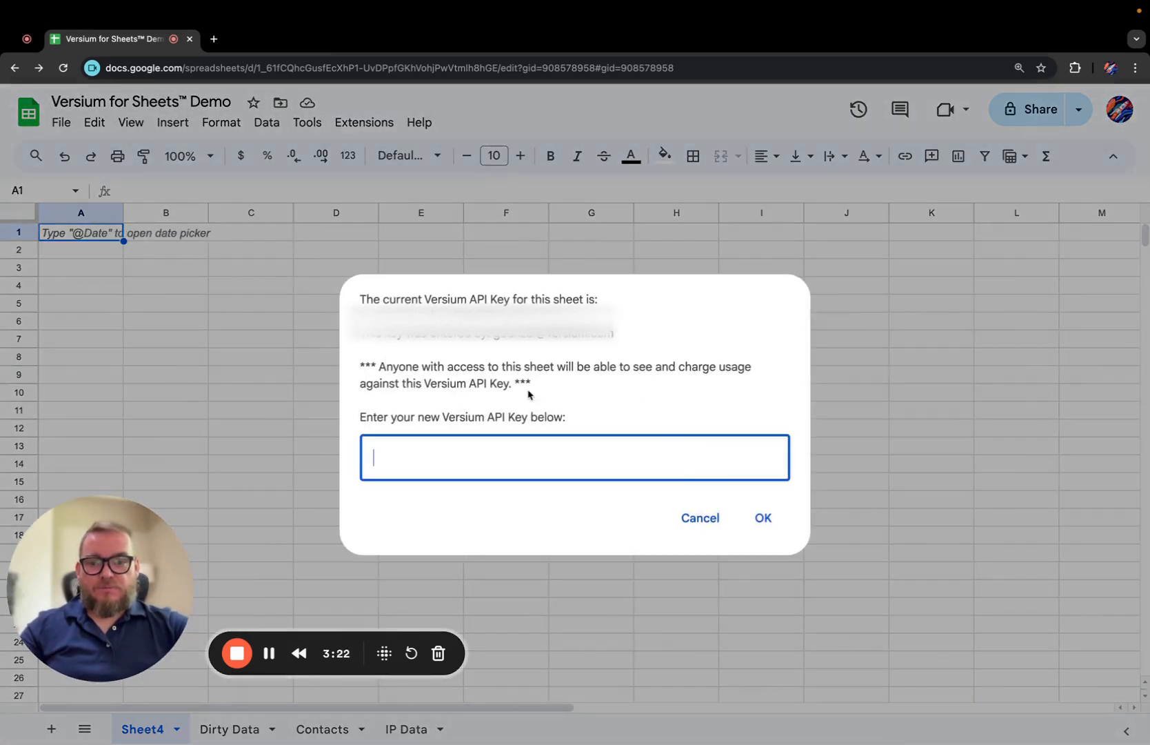
click(700, 526)
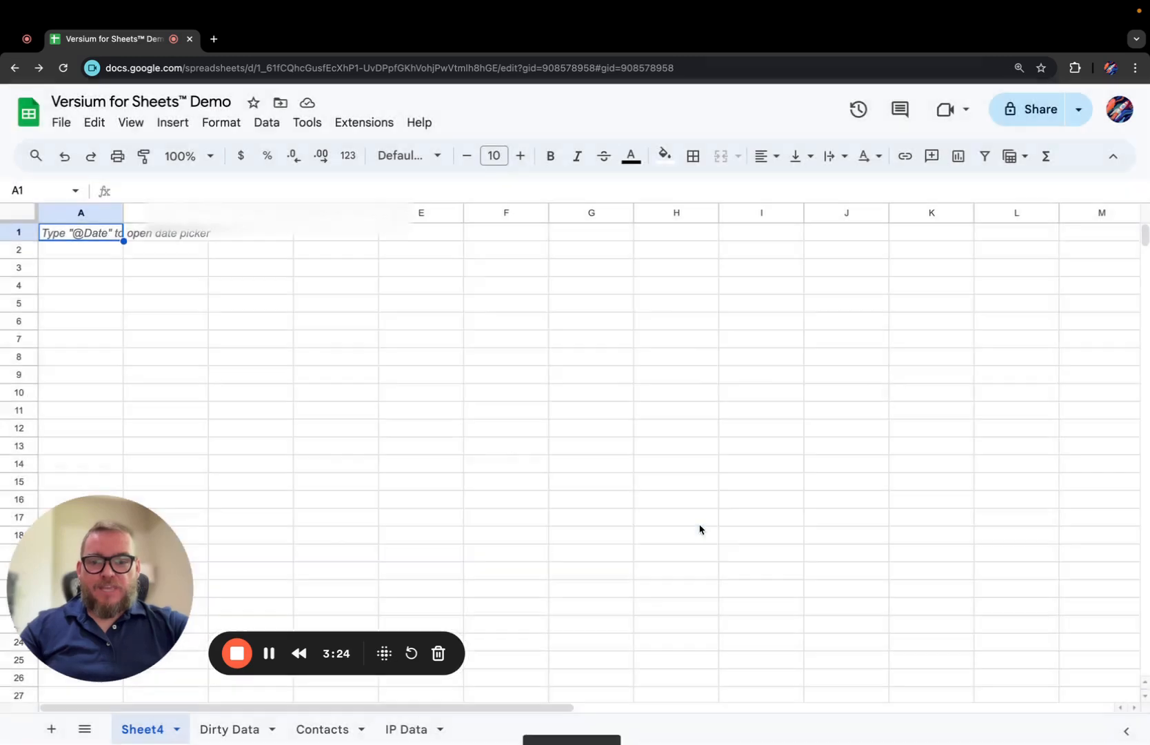
Delete the Versium API key from this document and dismiss the message
click(381, 128)
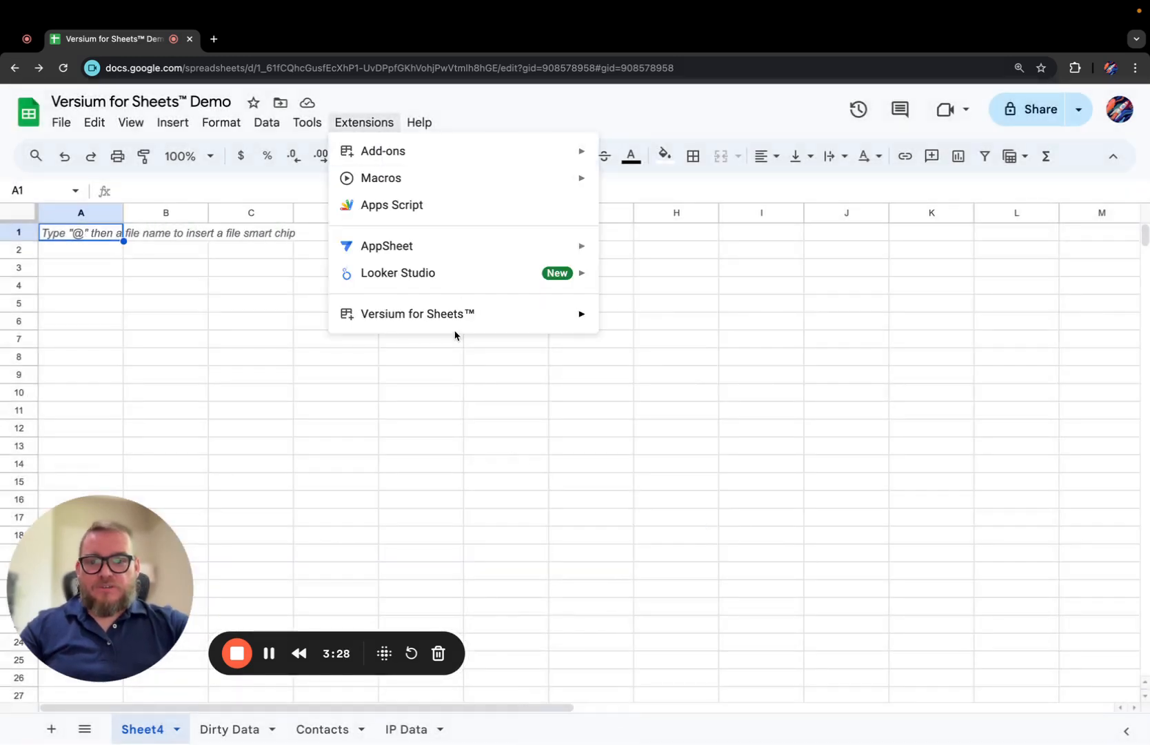
mouse_move(459, 322)
mouse_move(754, 346)
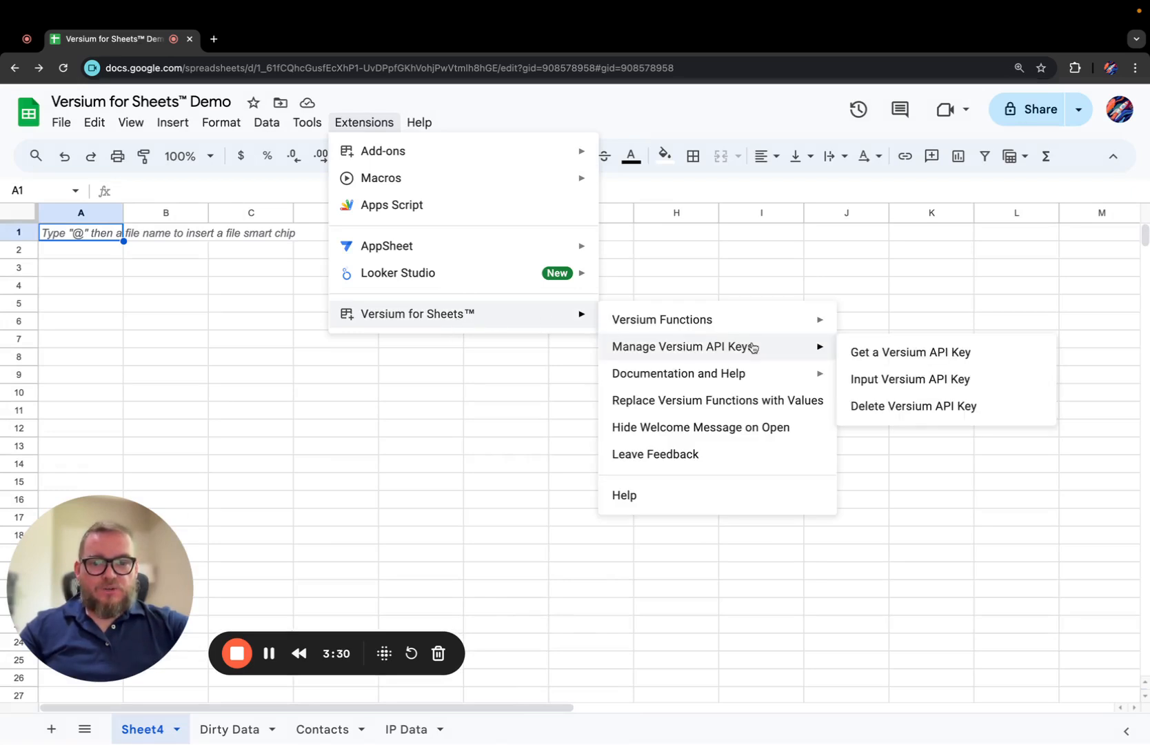
click(919, 416)
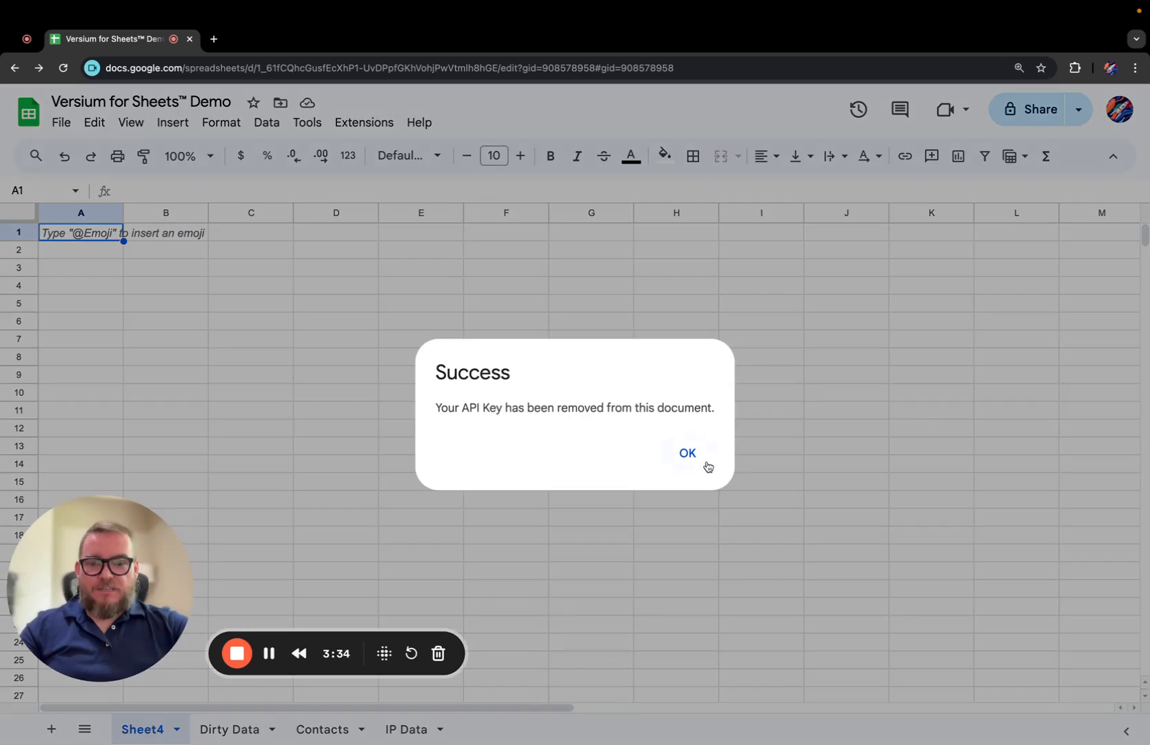
click(692, 460)
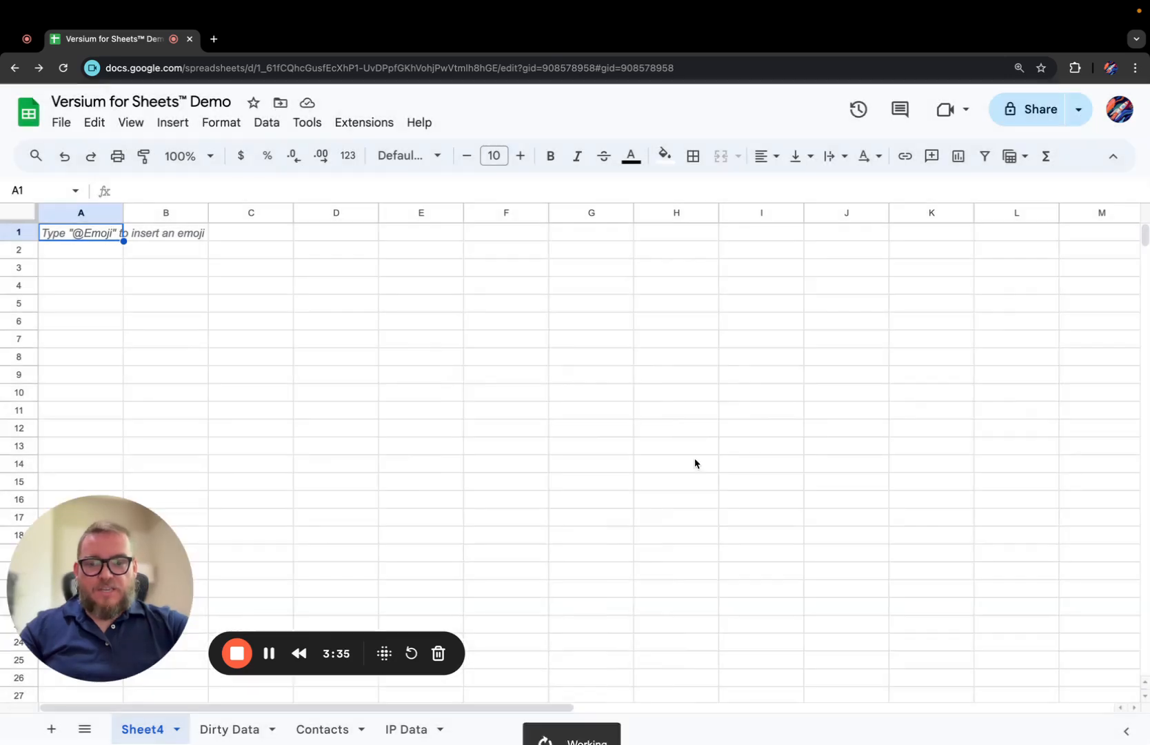
Open the Versium for Sheets documentation and look over its table of contents
click(363, 131)
mouse_move(526, 324)
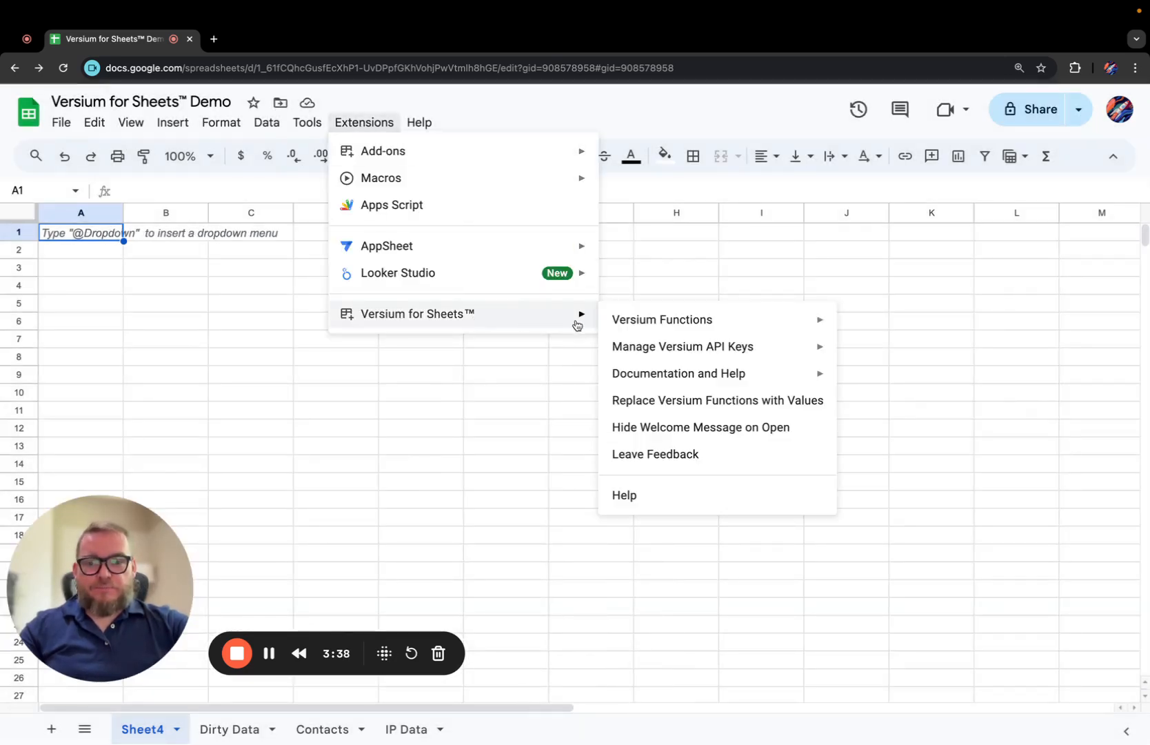
mouse_move(697, 378)
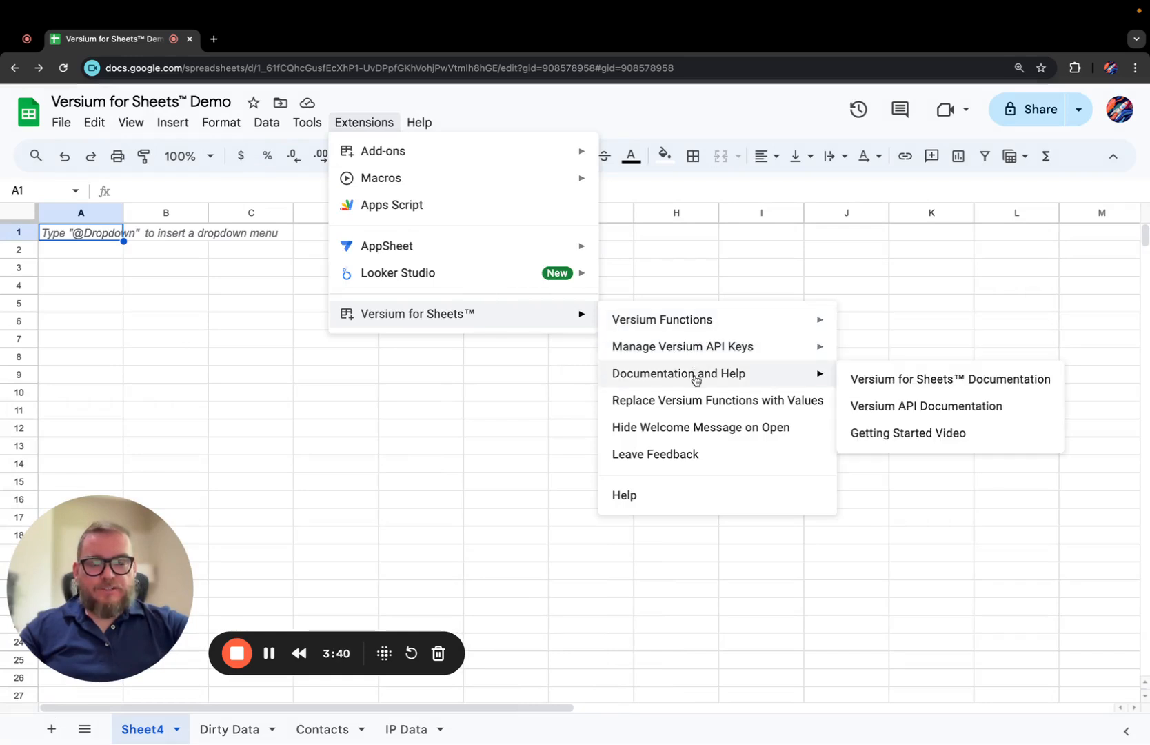
click(870, 380)
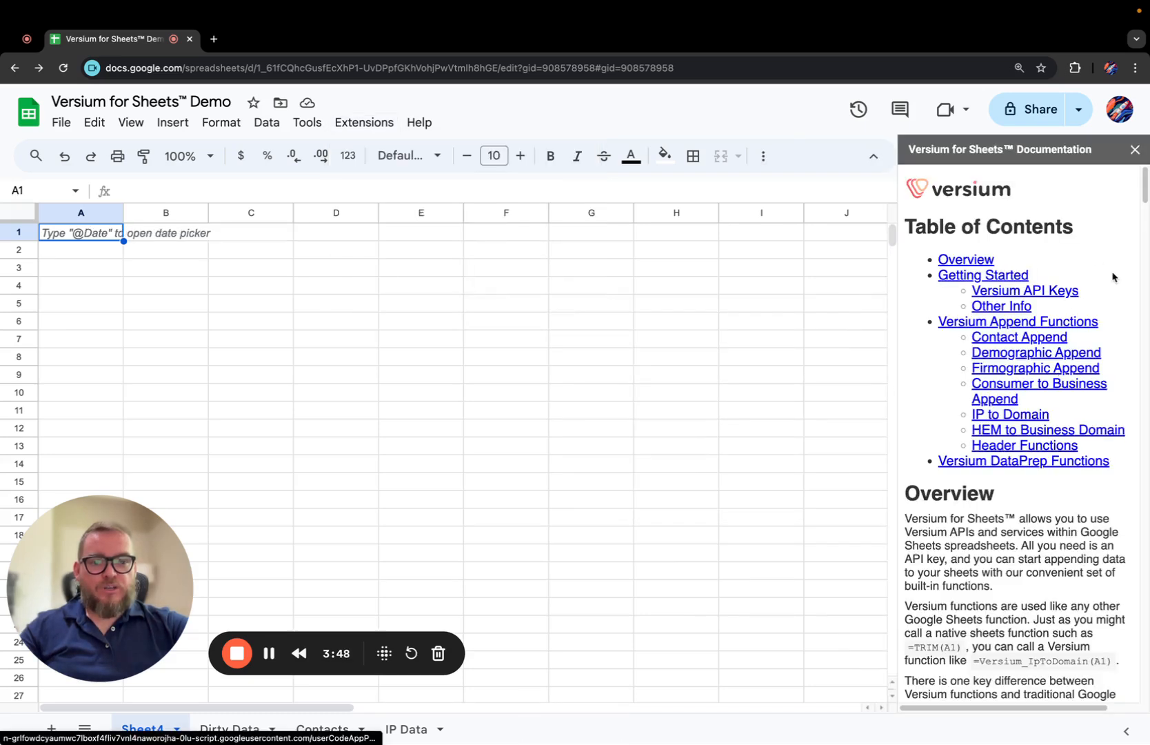
scroll(1106, 341, down, 2)
scroll(1111, 358, up, 1)
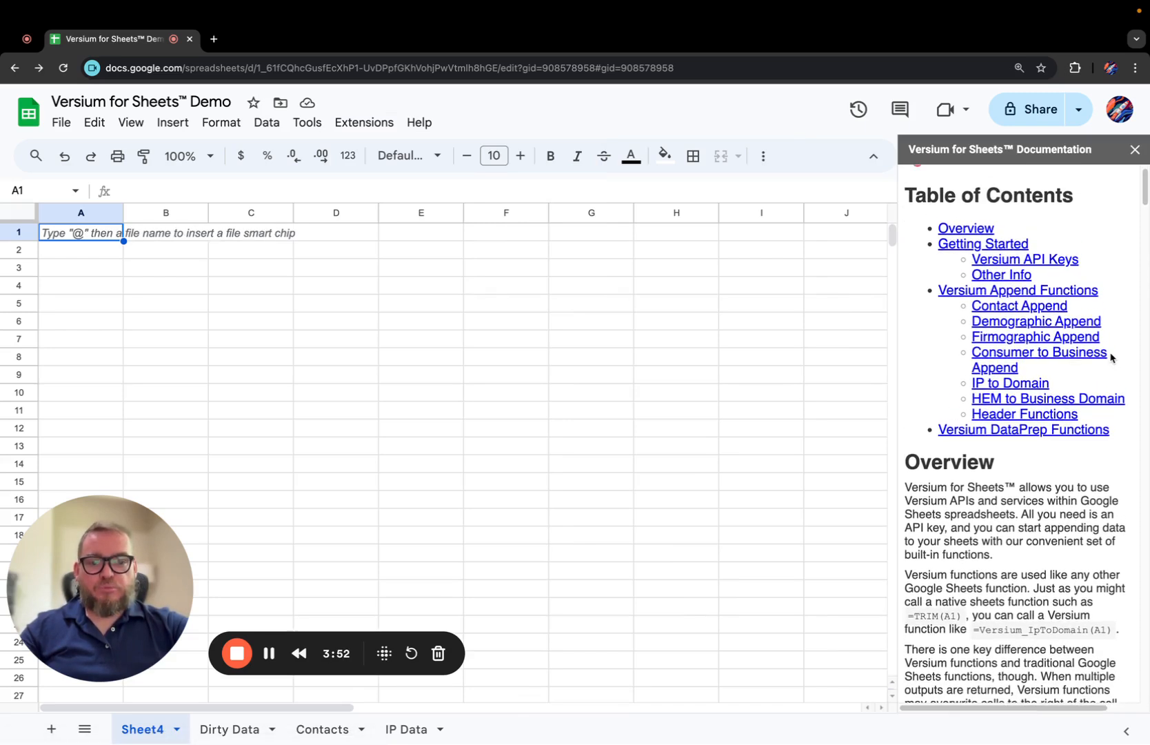
scroll(1111, 358, down, 3)
scroll(1092, 342, up, 2)
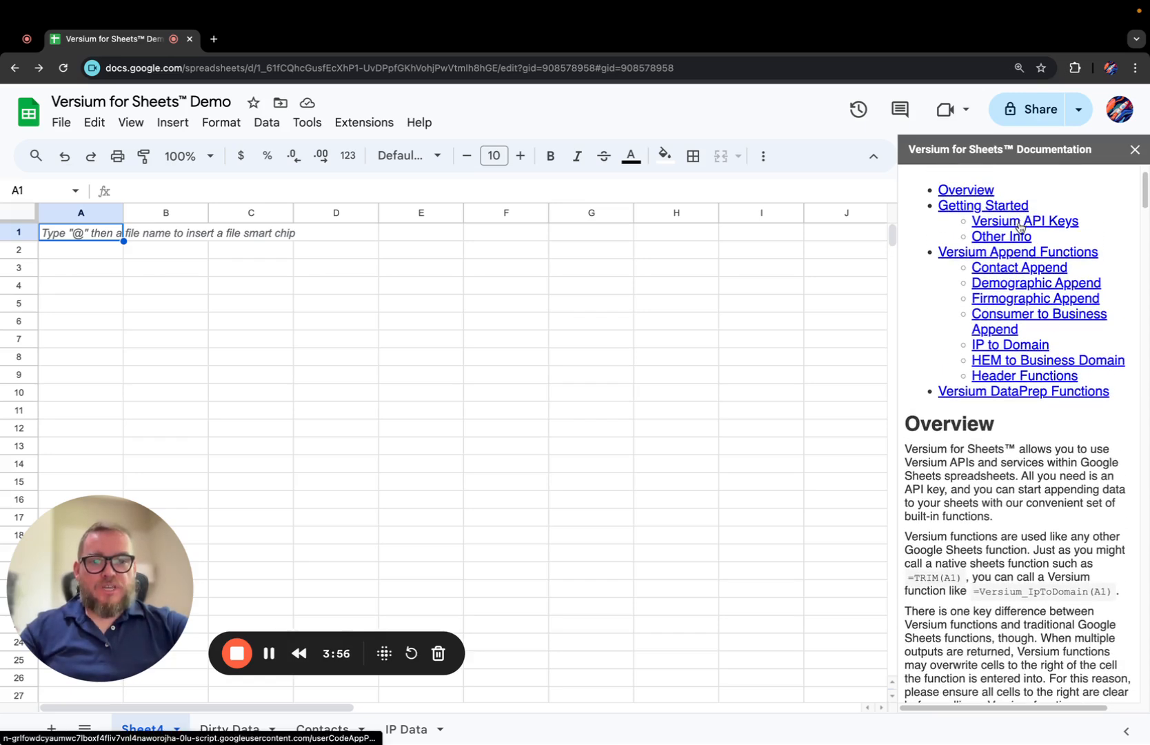
Read the Versium API Keys section of the documentation and return to the table of contents
scroll(1021, 226, down, 5)
scroll(1021, 227, down, 10)
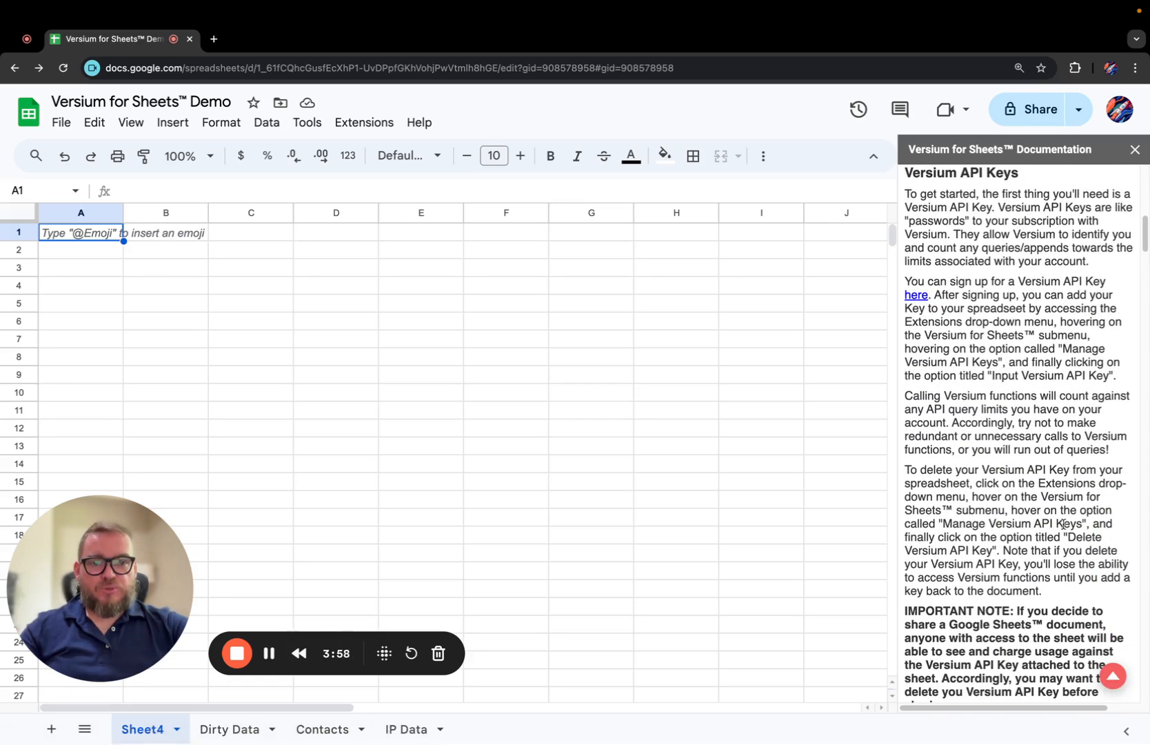
scroll(1054, 555, down, 2)
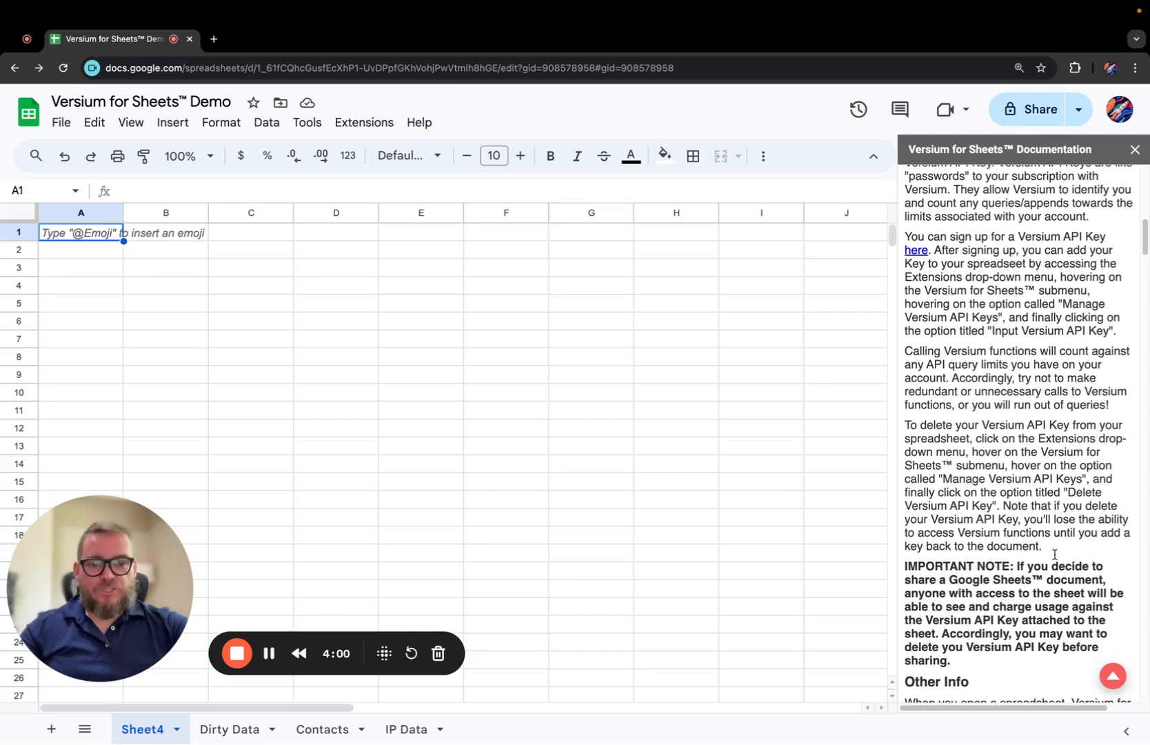
click(1113, 686)
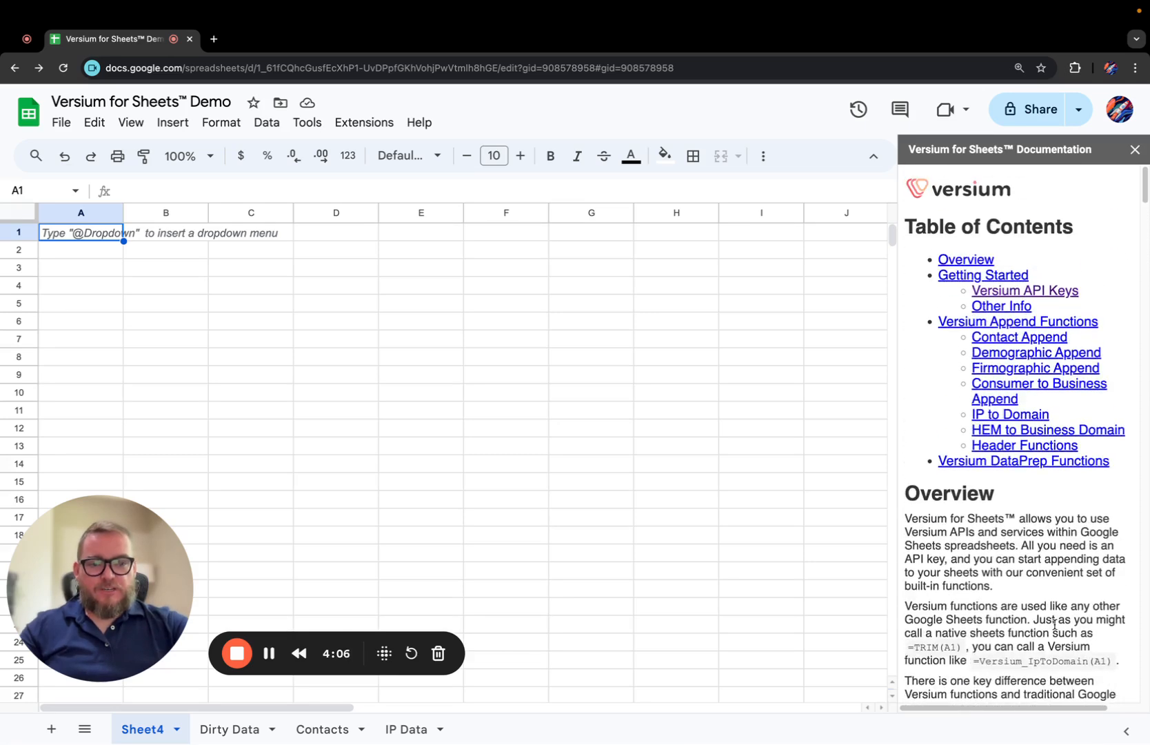
Review the Contact Append section and its linked Contact Append API reference page, and close that page
click(1025, 342)
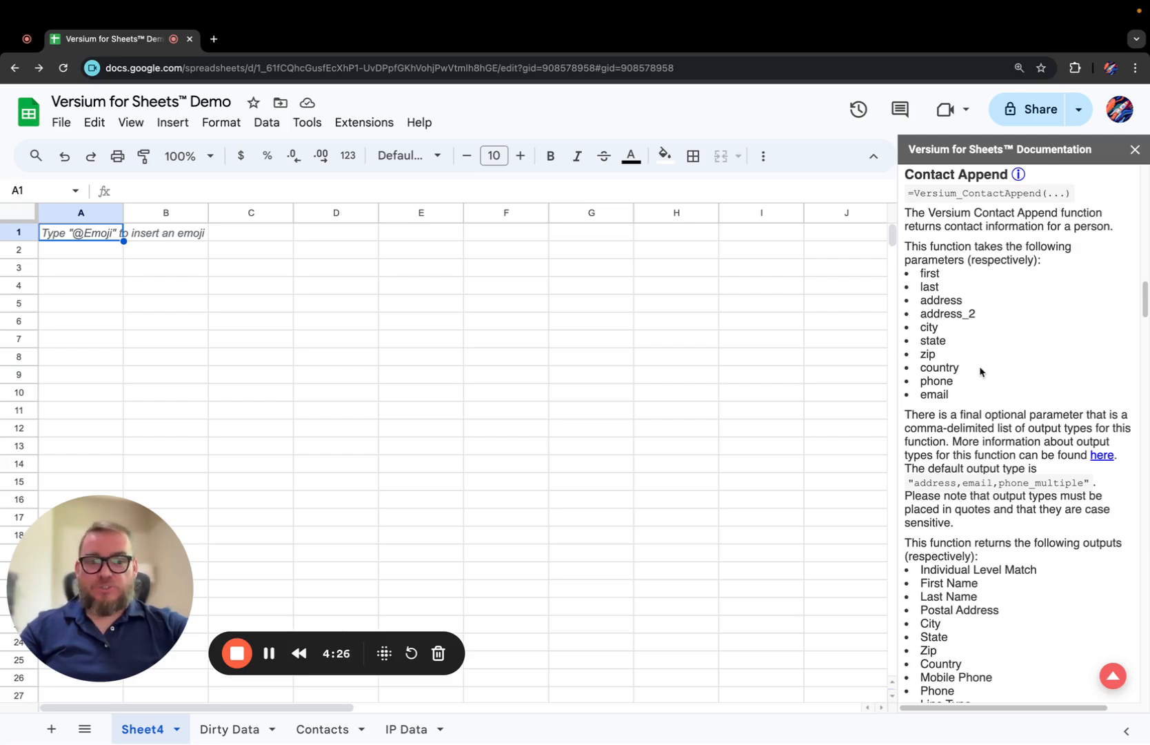
click(1018, 174)
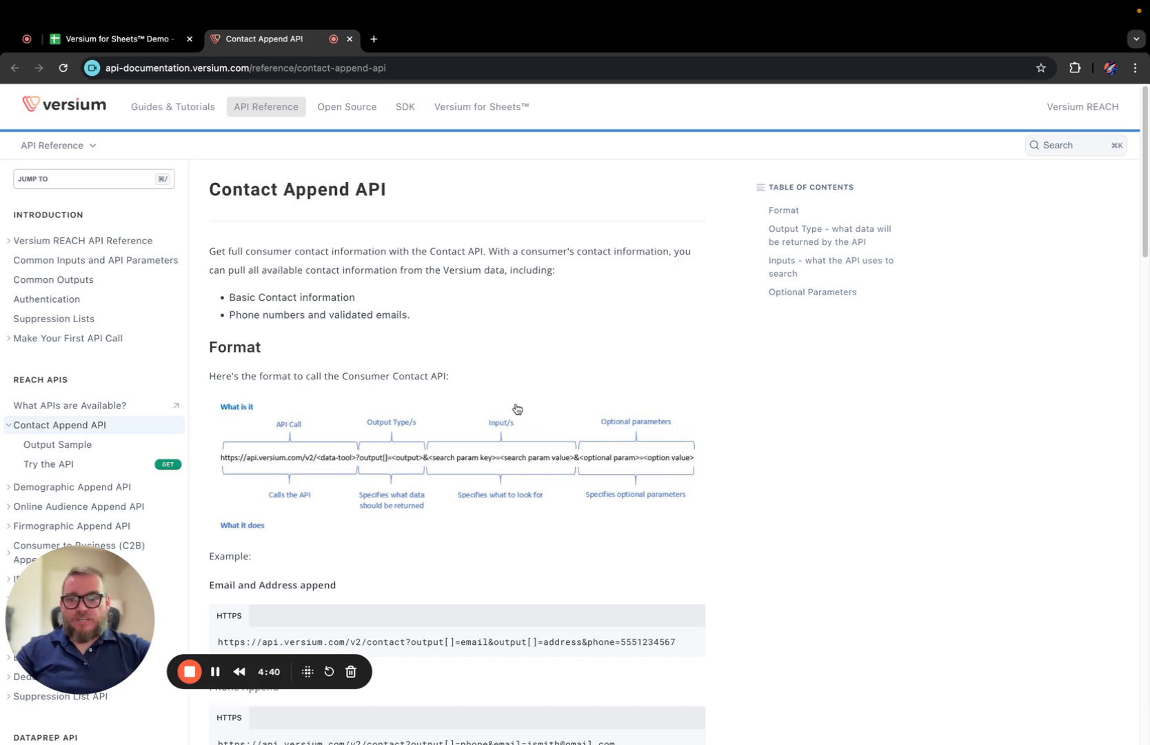
scroll(117, 307, down, 3)
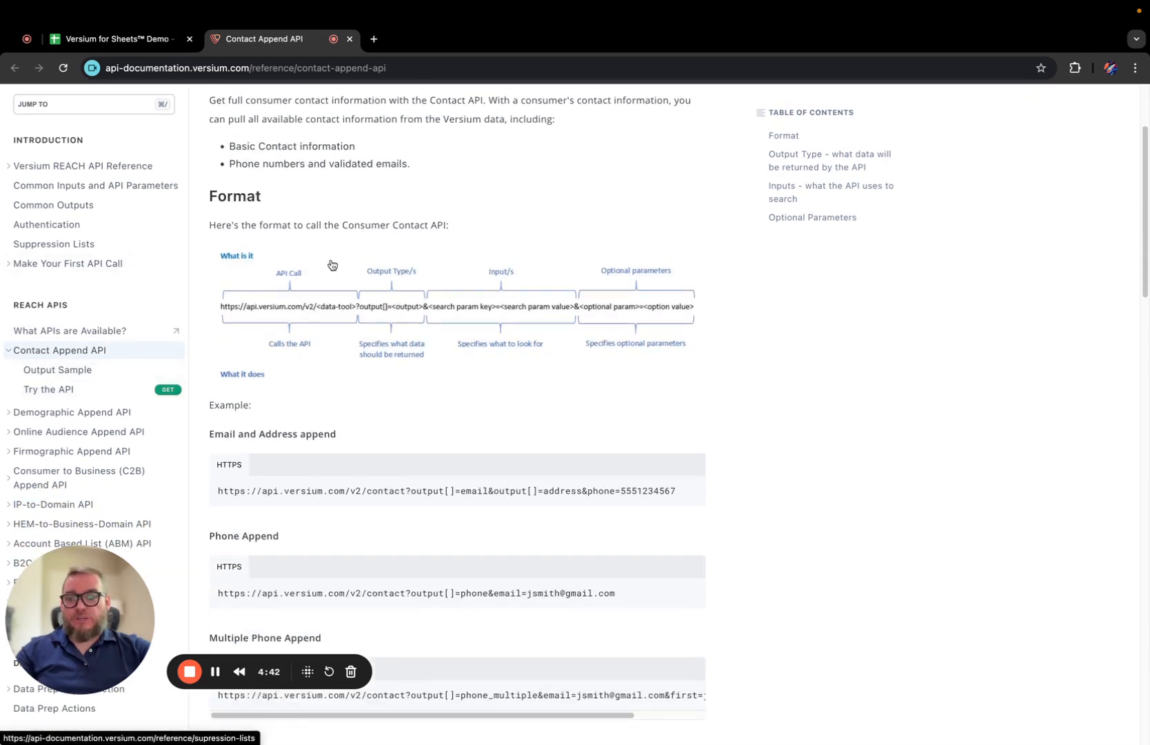
scroll(331, 261, up, 3)
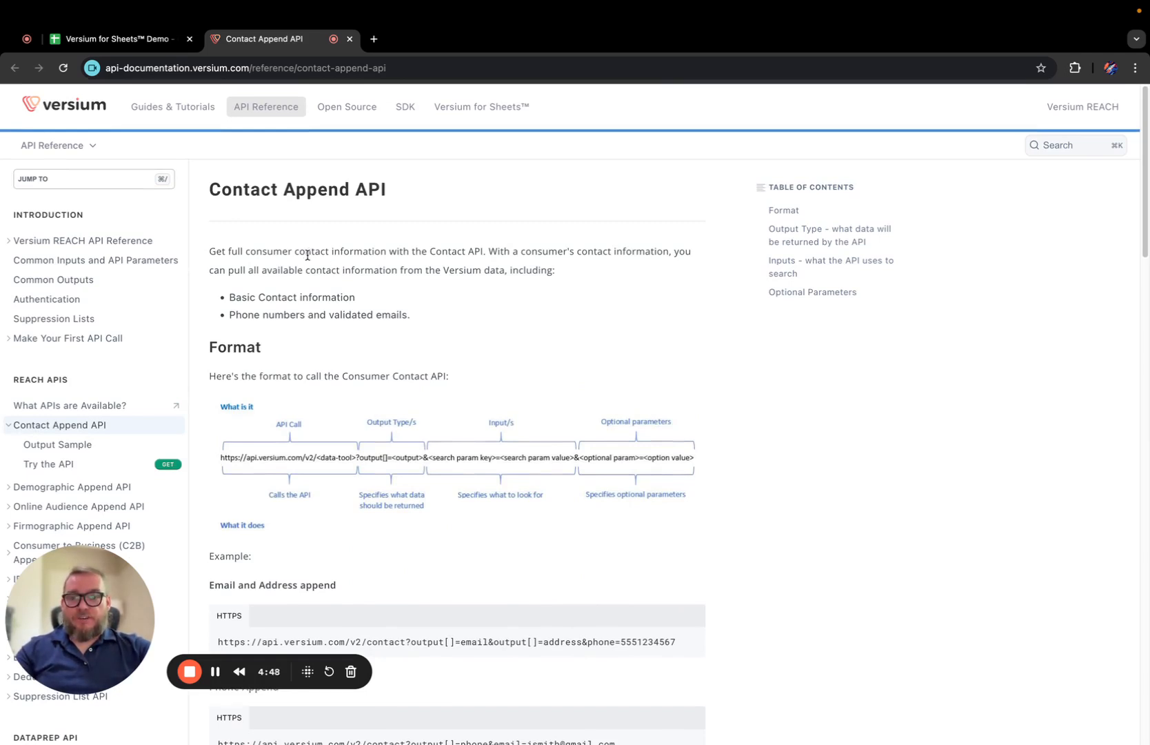
click(349, 40)
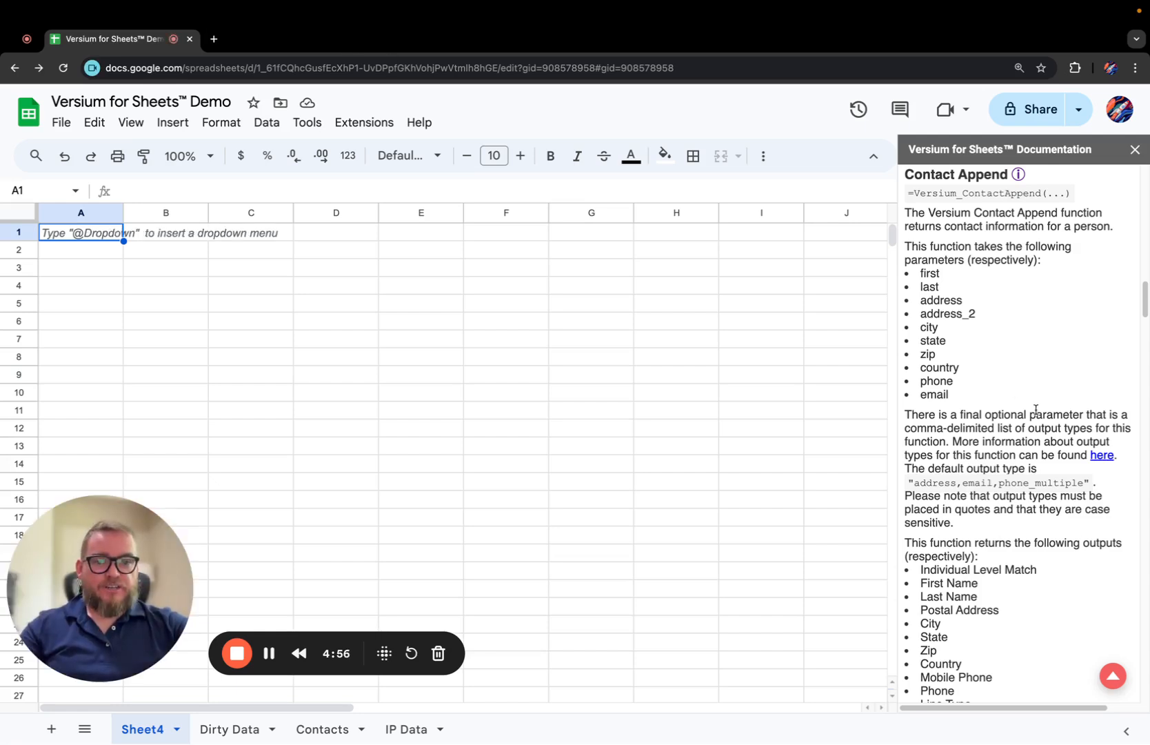
Return to the documentation's table of contents and close the documentation
scroll(1017, 376, up, 3)
scroll(1014, 375, up, 10)
scroll(1013, 370, up, 8)
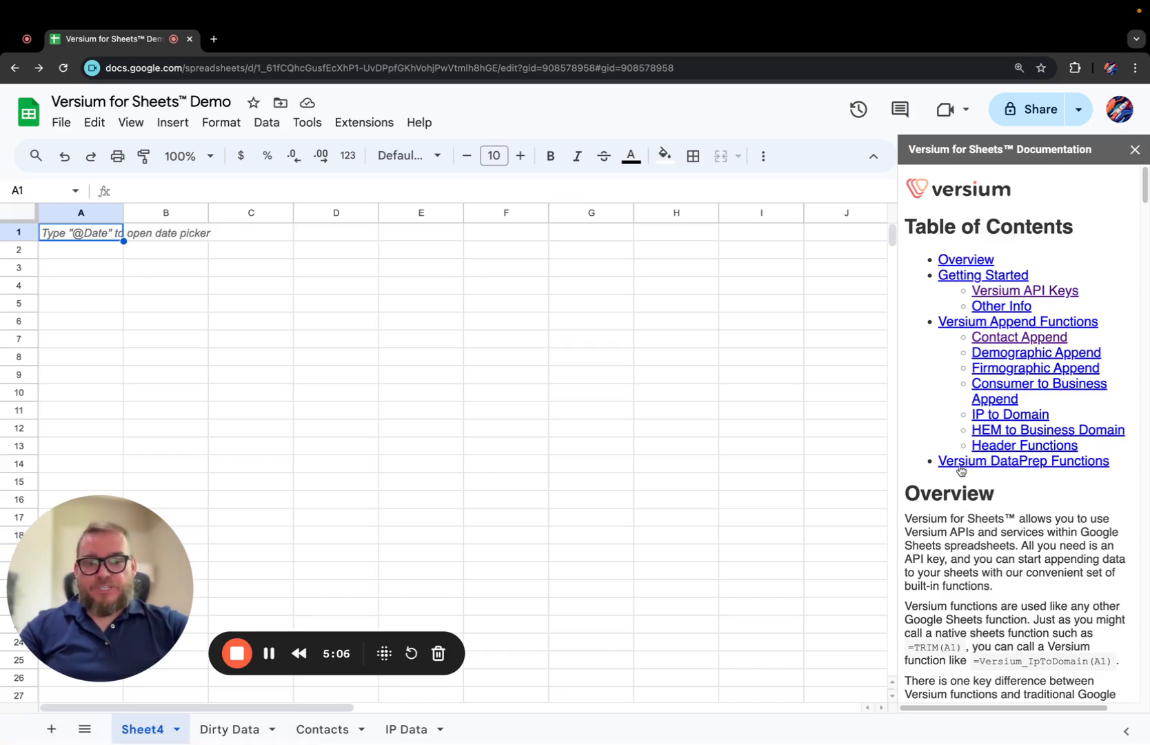
click(1137, 150)
Open the Versium for Sheets feedback form, look through its questions without answering, and close it
click(353, 126)
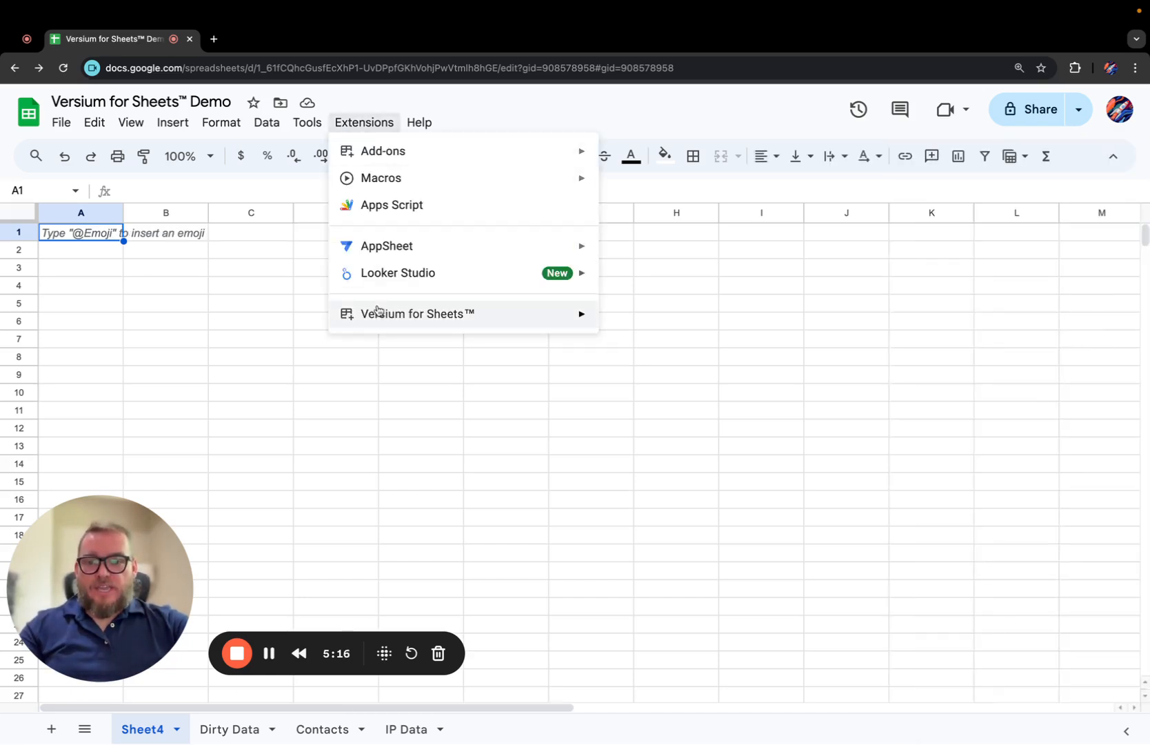
mouse_move(377, 313)
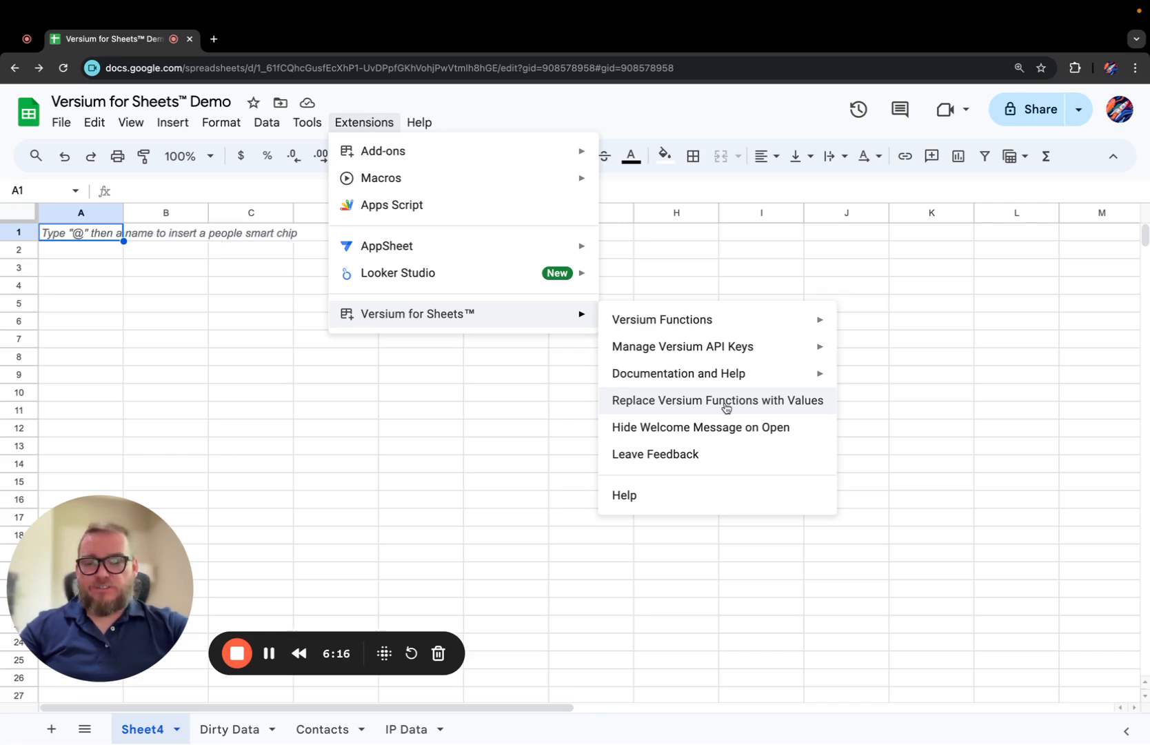
click(719, 460)
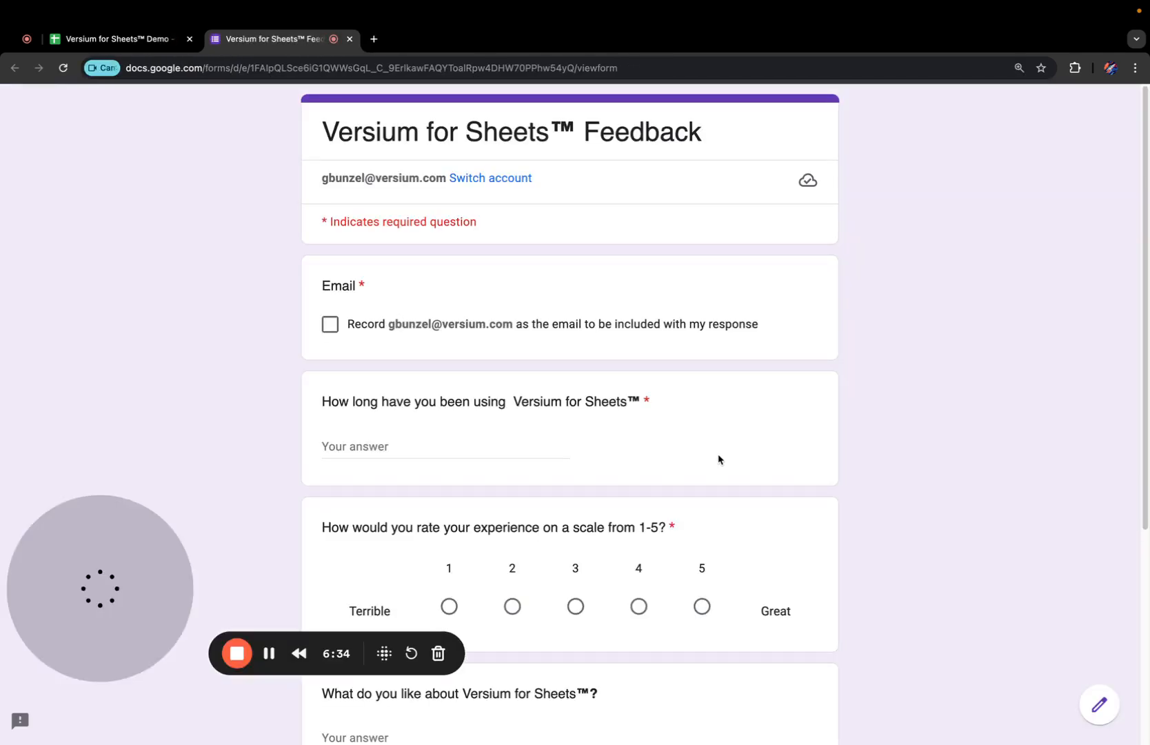
scroll(924, 458, down, 3)
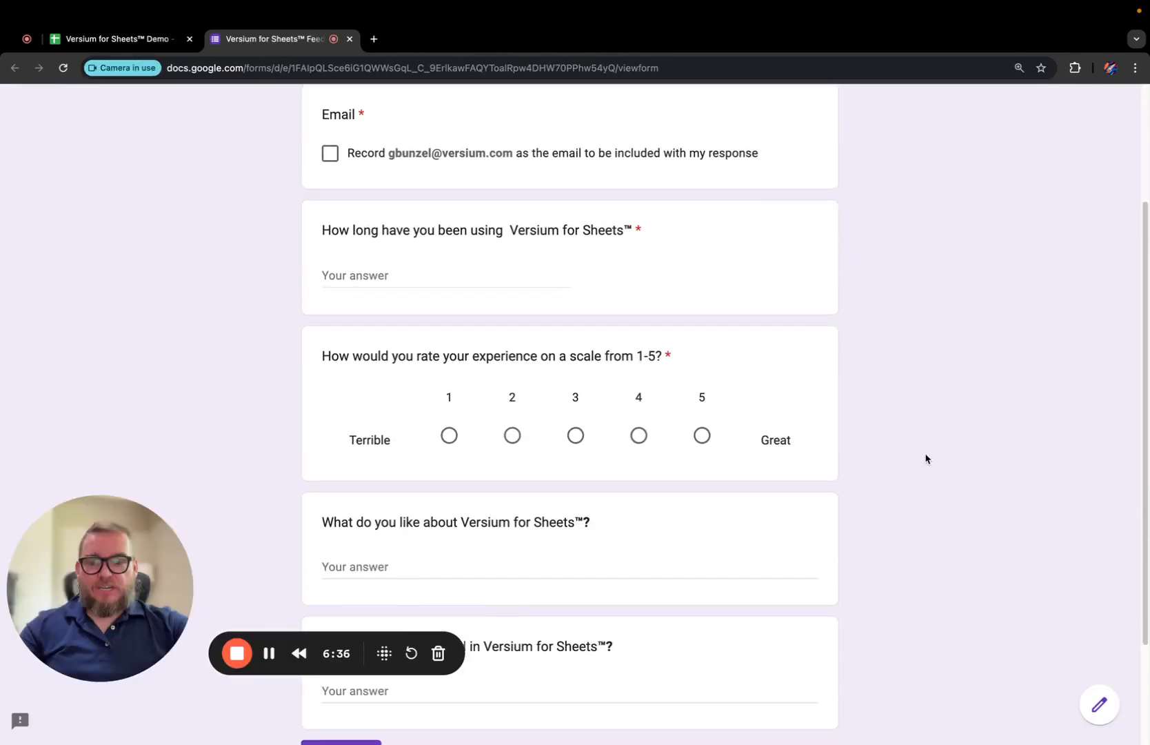
scroll(925, 458, down, 3)
scroll(925, 458, up, 2)
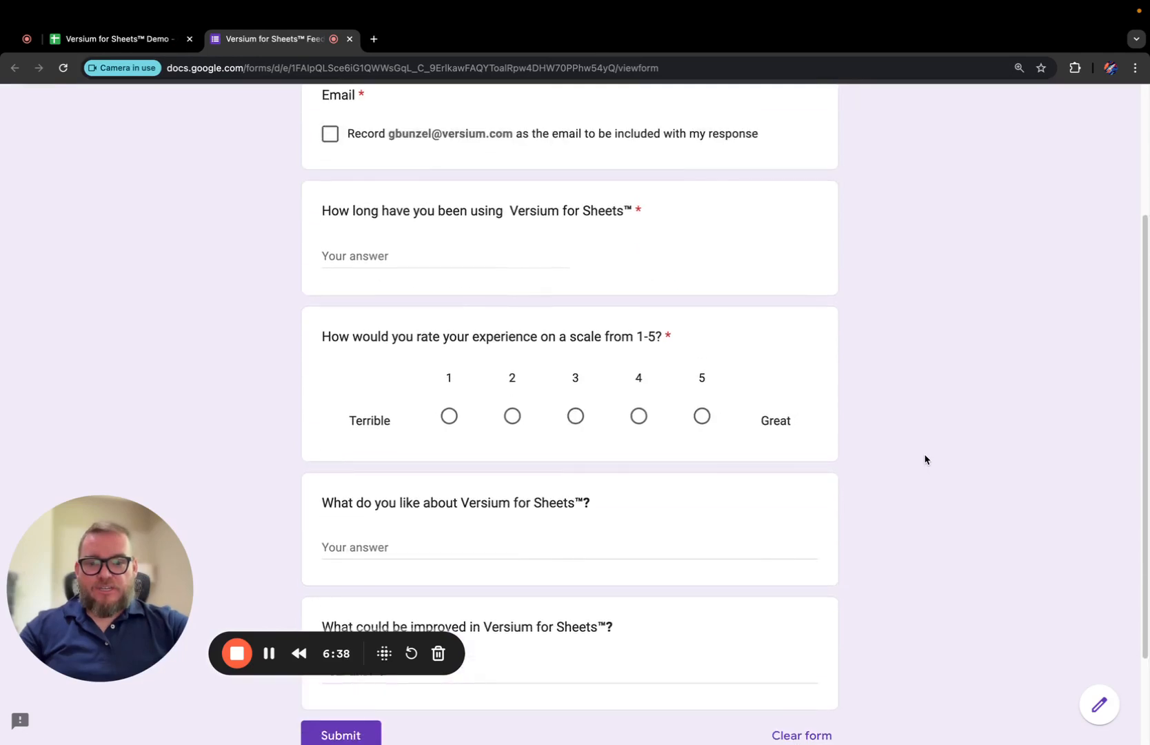
scroll(925, 458, up, 3)
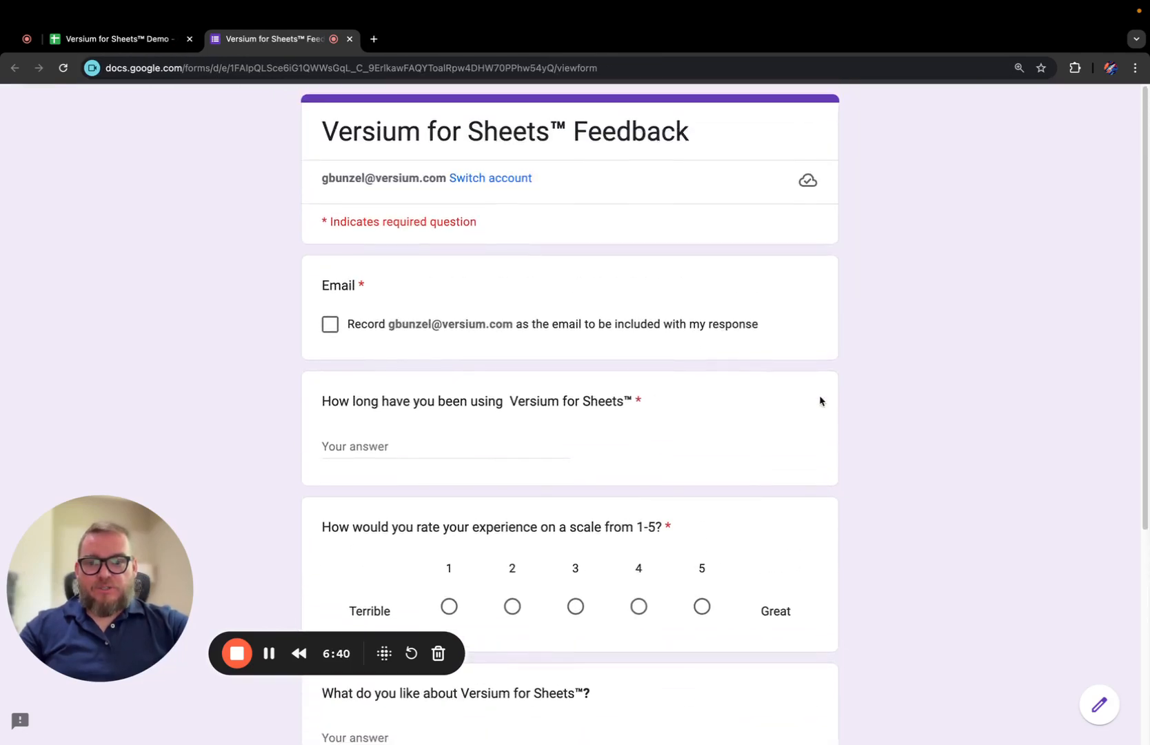
click(350, 40)
click(360, 126)
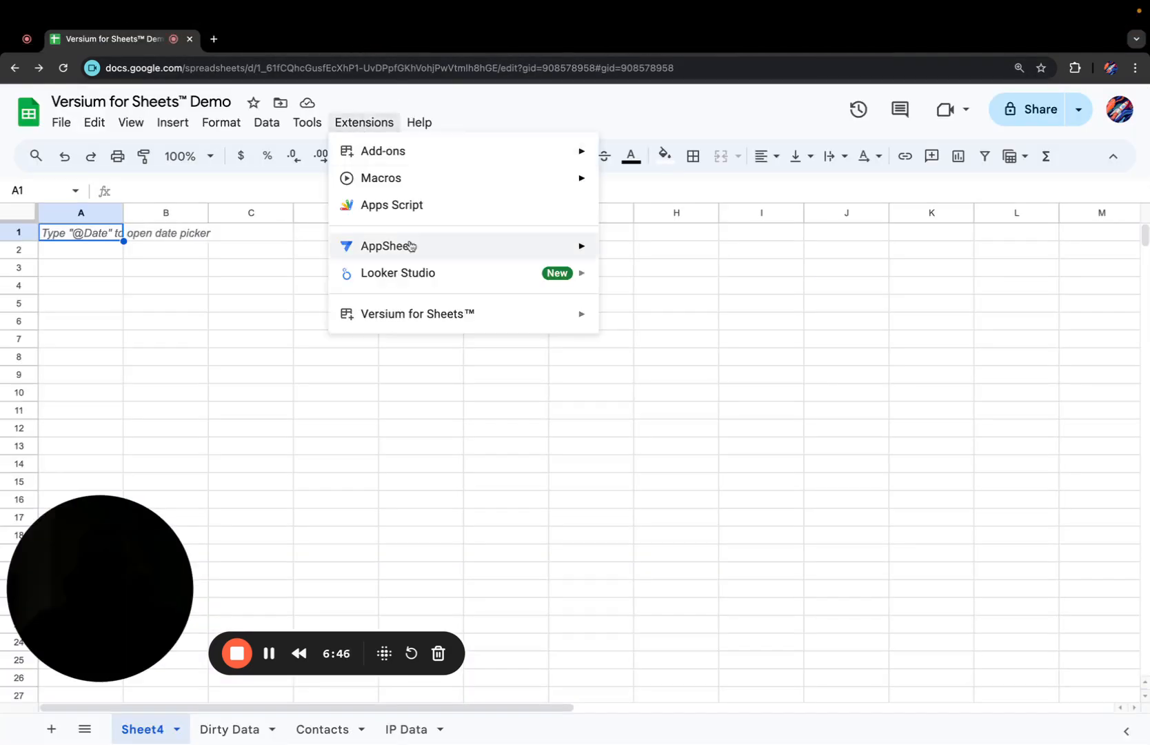
mouse_move(537, 319)
mouse_move(662, 338)
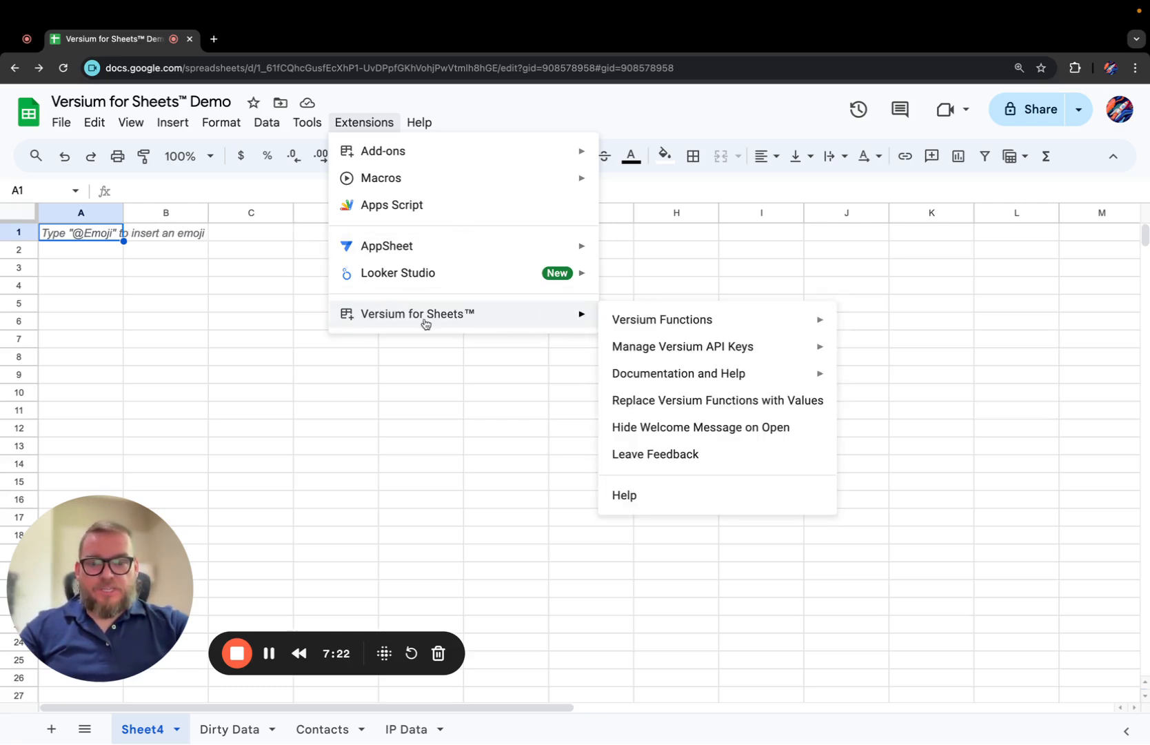
mouse_move(660, 352)
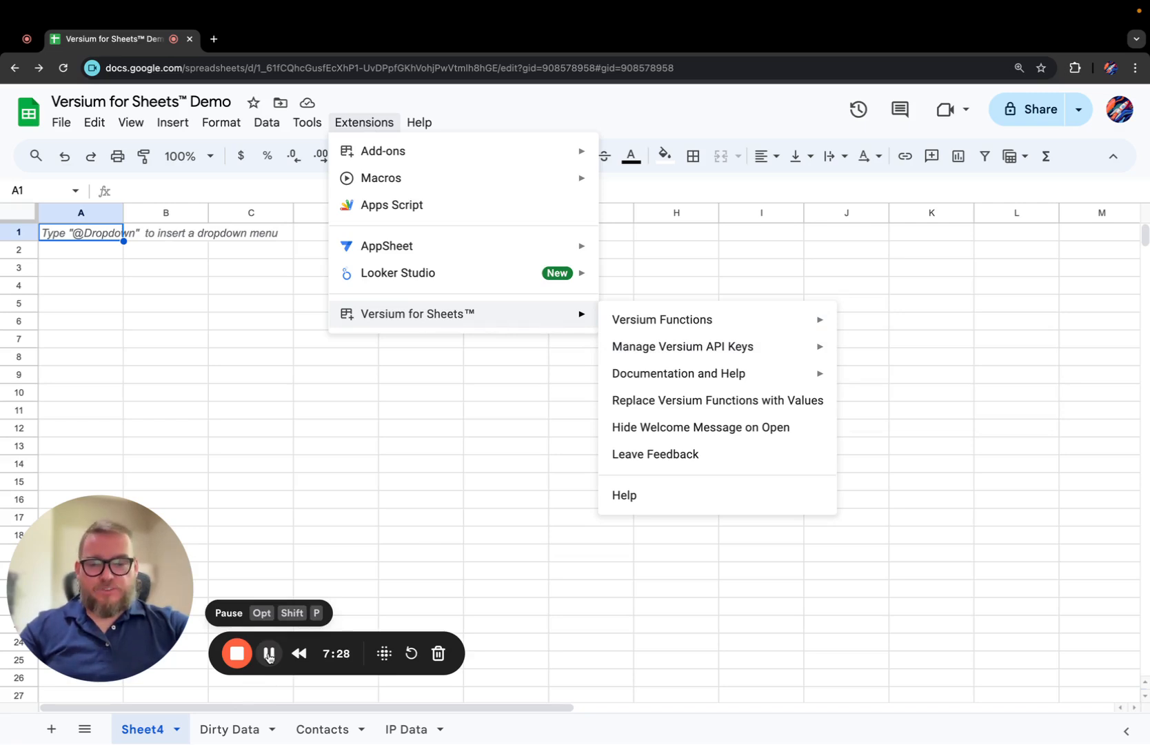
click(268, 653)
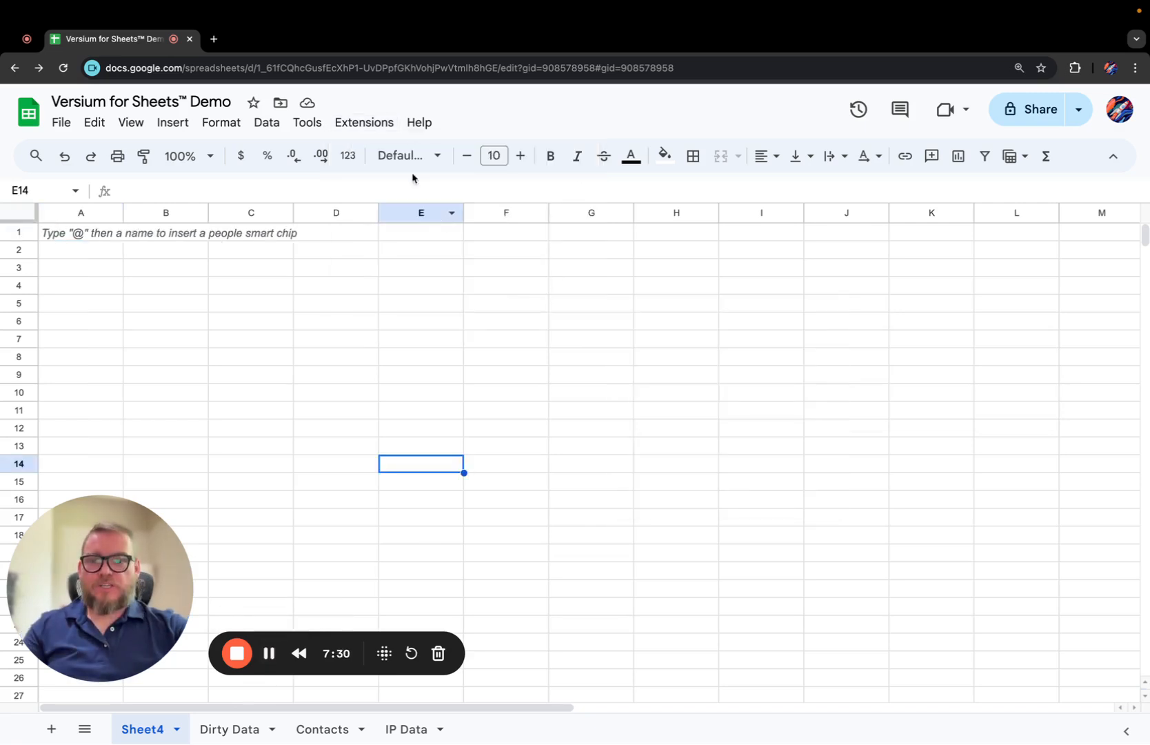
Paste the Versium API key into the add-on's key entry dialog, save it for this document and dismiss the message
click(367, 124)
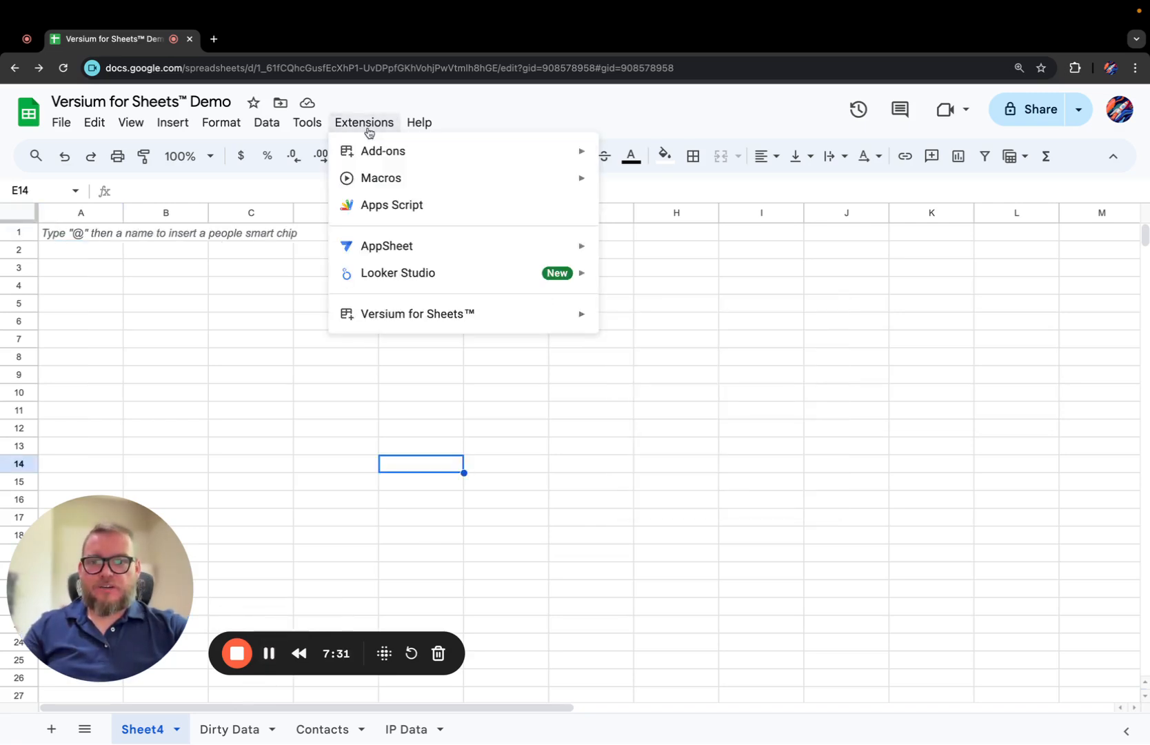
mouse_move(462, 324)
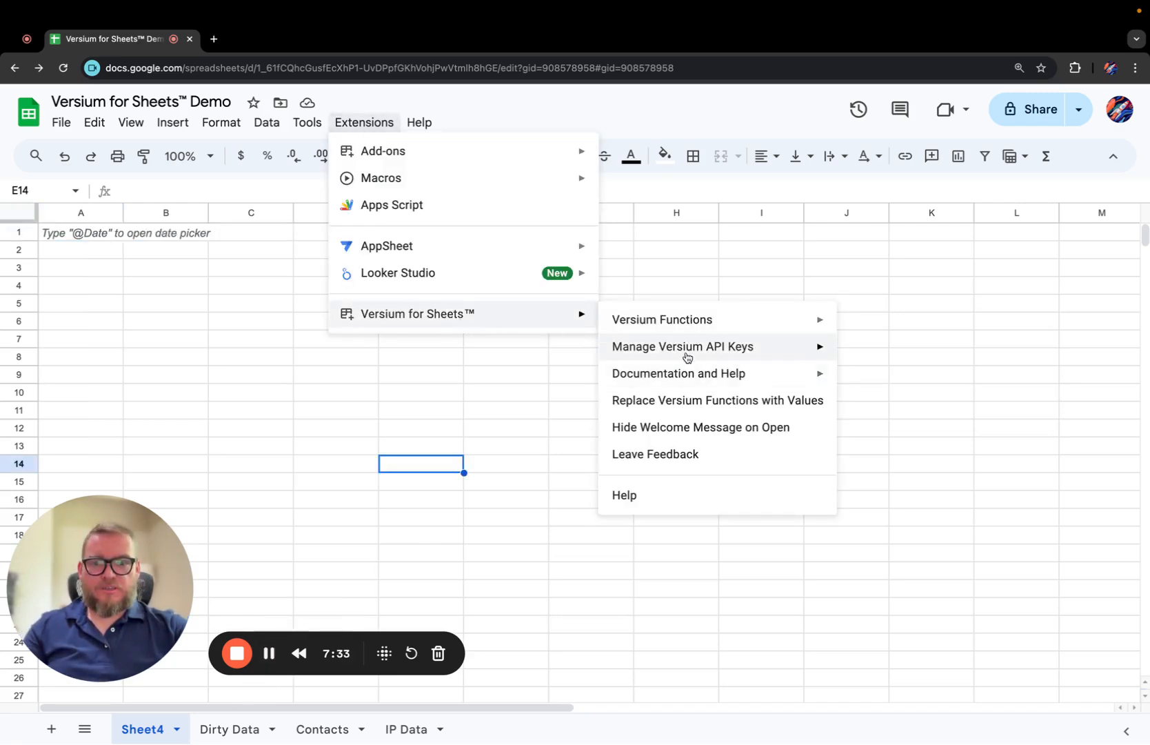
mouse_move(686, 357)
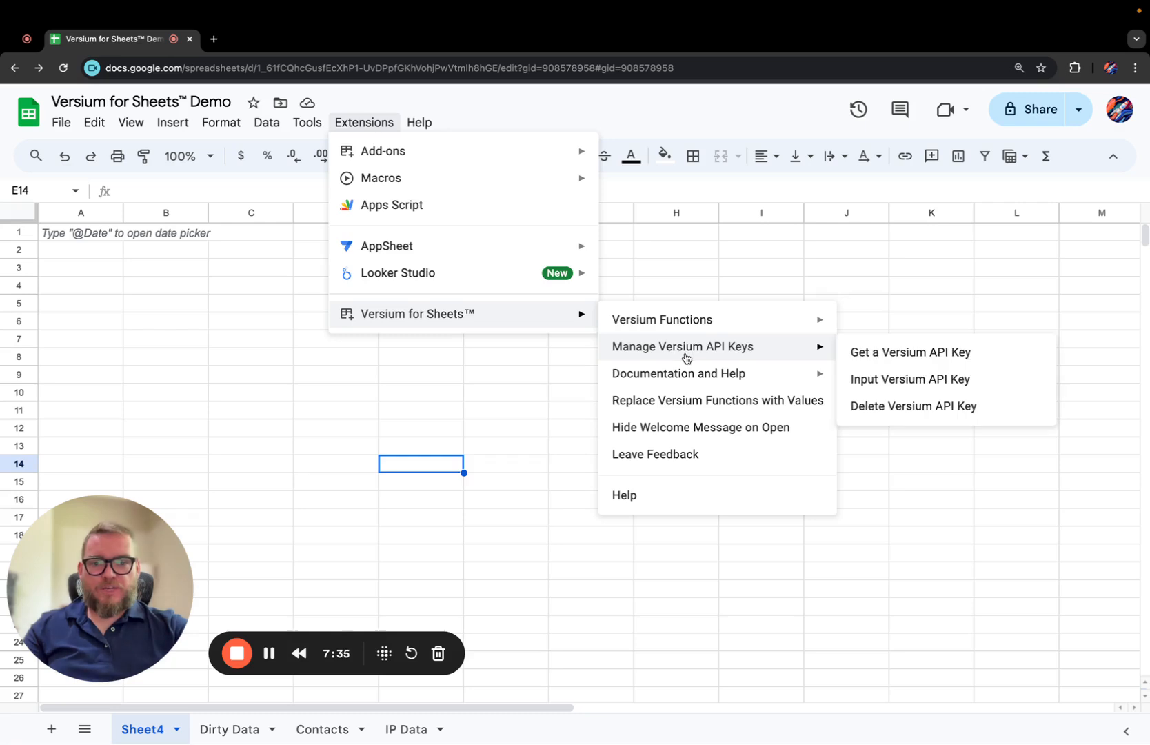
click(947, 378)
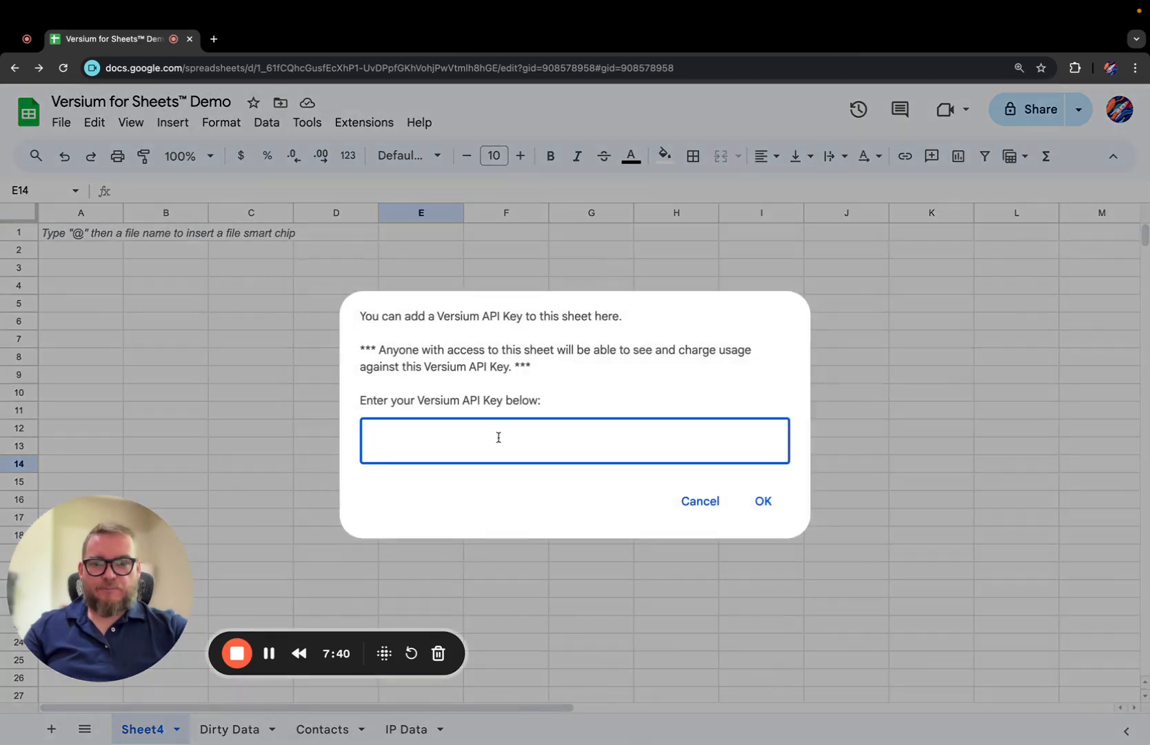
right_click(511, 437)
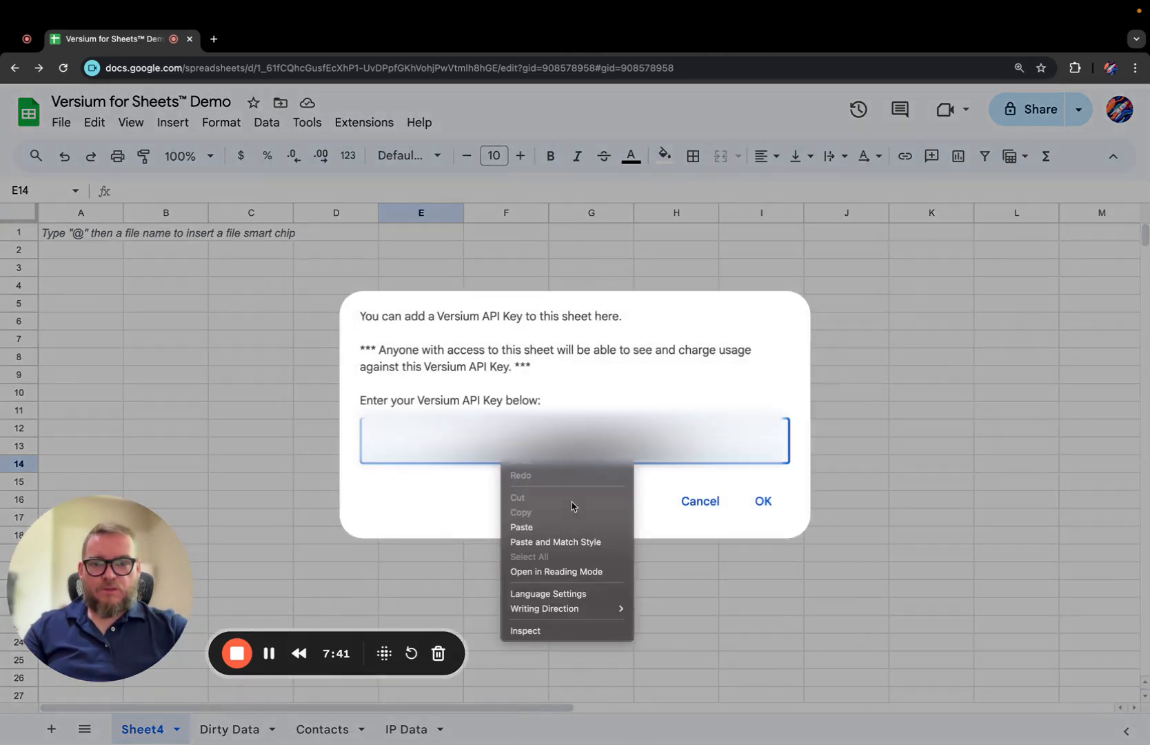
click(599, 526)
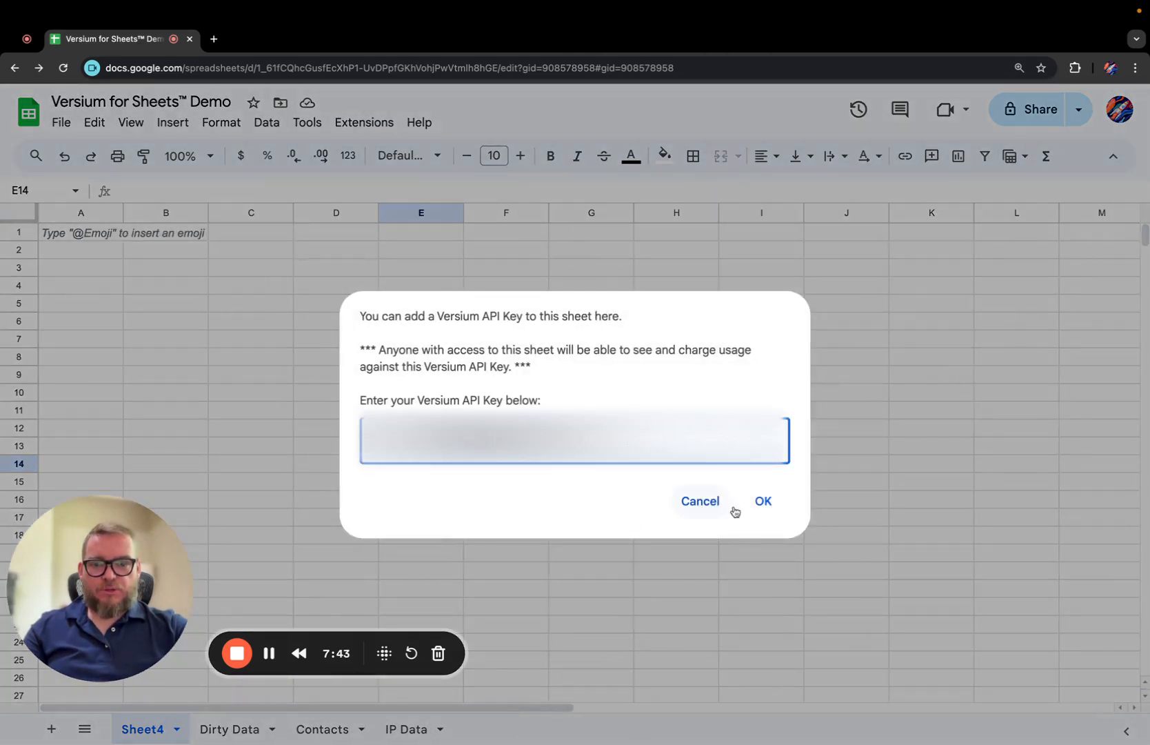
click(765, 502)
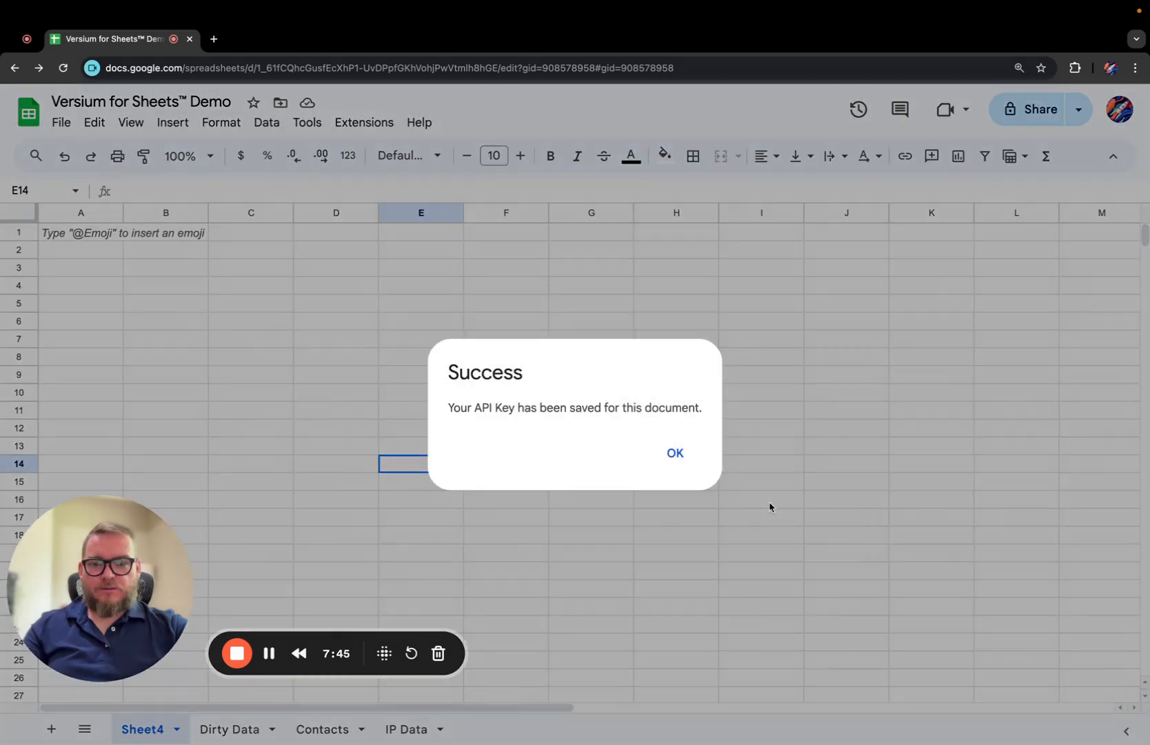
click(675, 456)
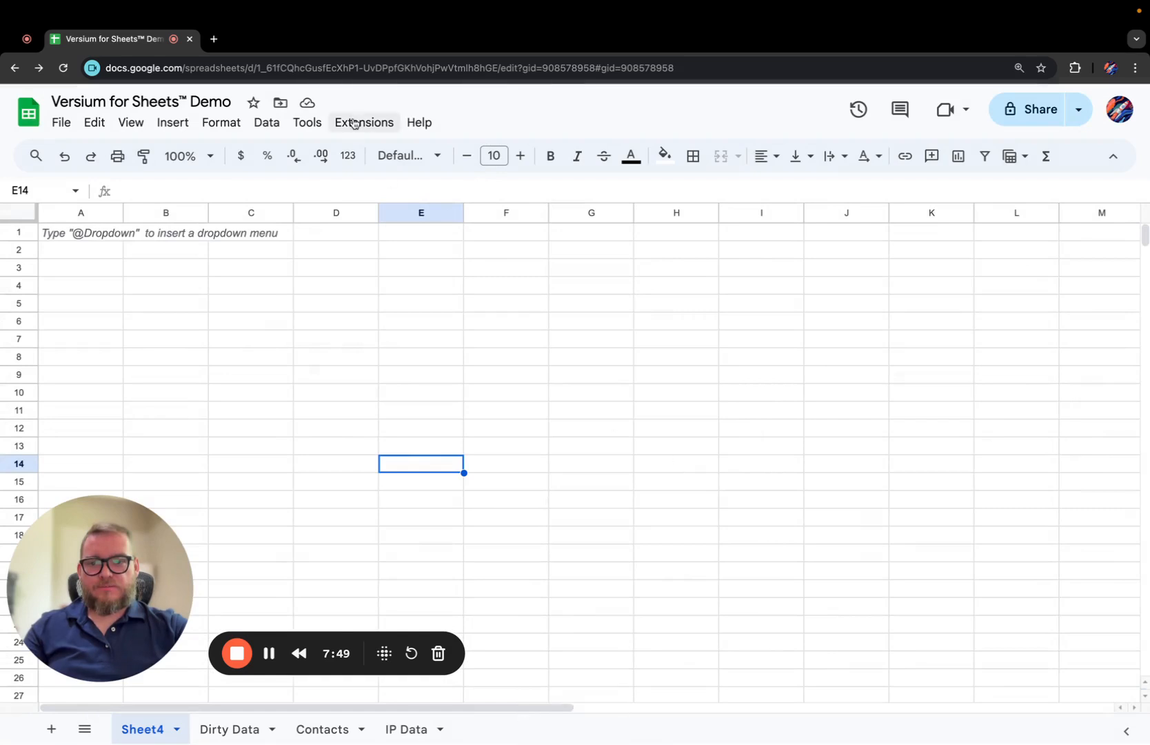
Reopen the Versium API key entry dialog to check the key currently saved for this sheet
click(354, 124)
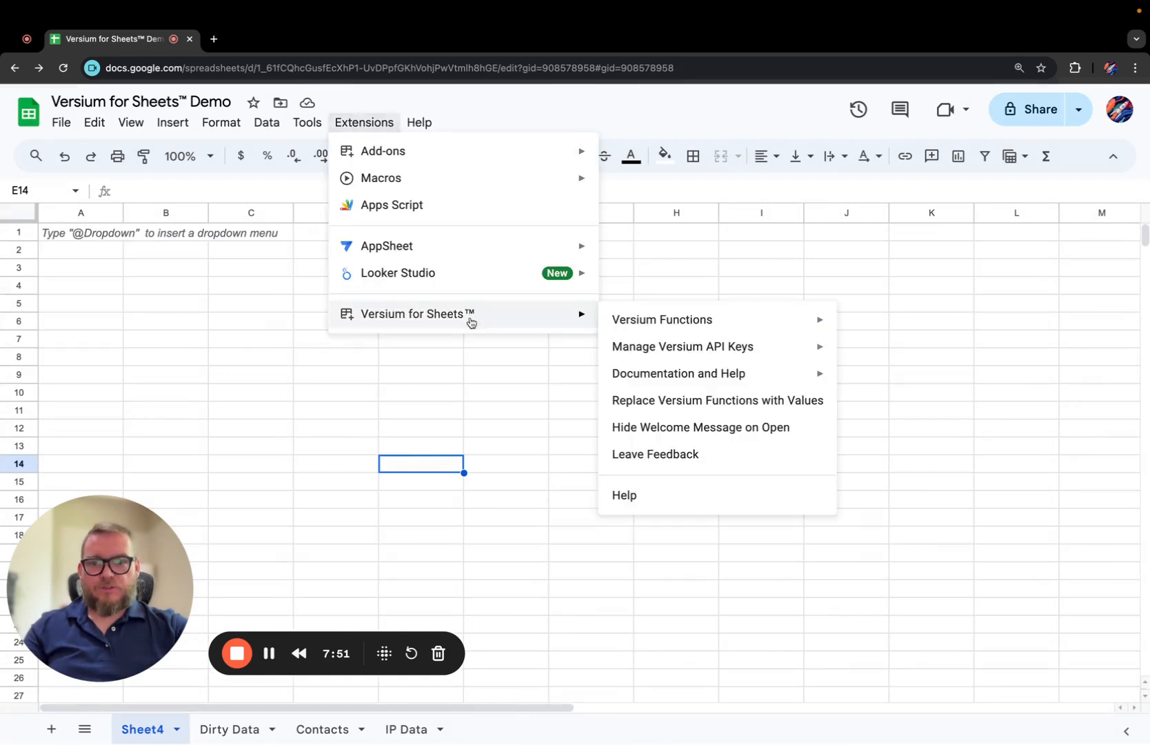
mouse_move(729, 354)
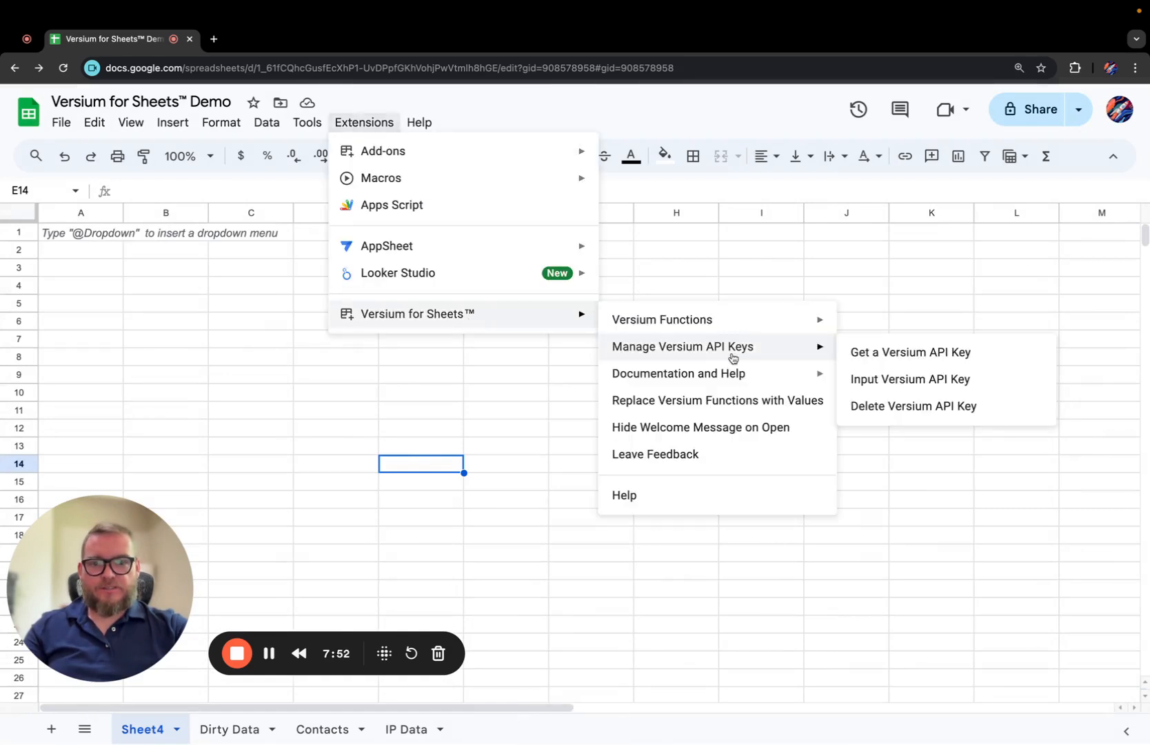
click(946, 387)
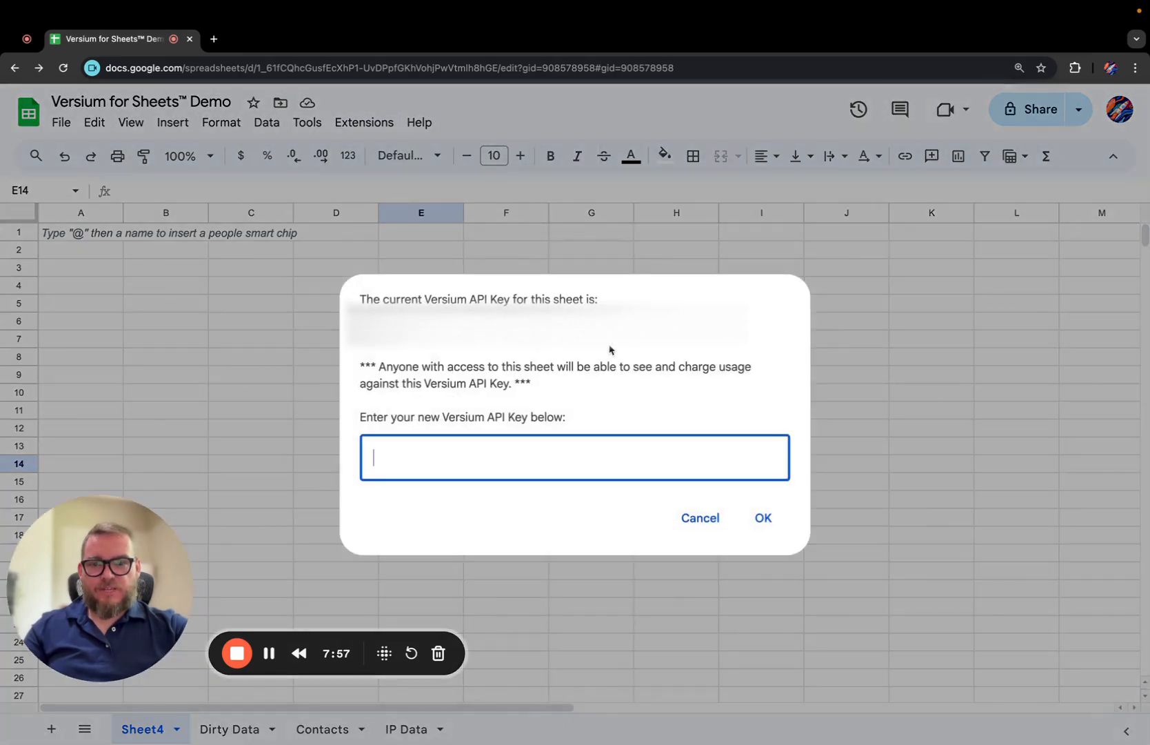
Review the saved Versium API key and the warning about shared access and usage charges, and close the dialog without entering a new key
drag(648, 324, 357, 345)
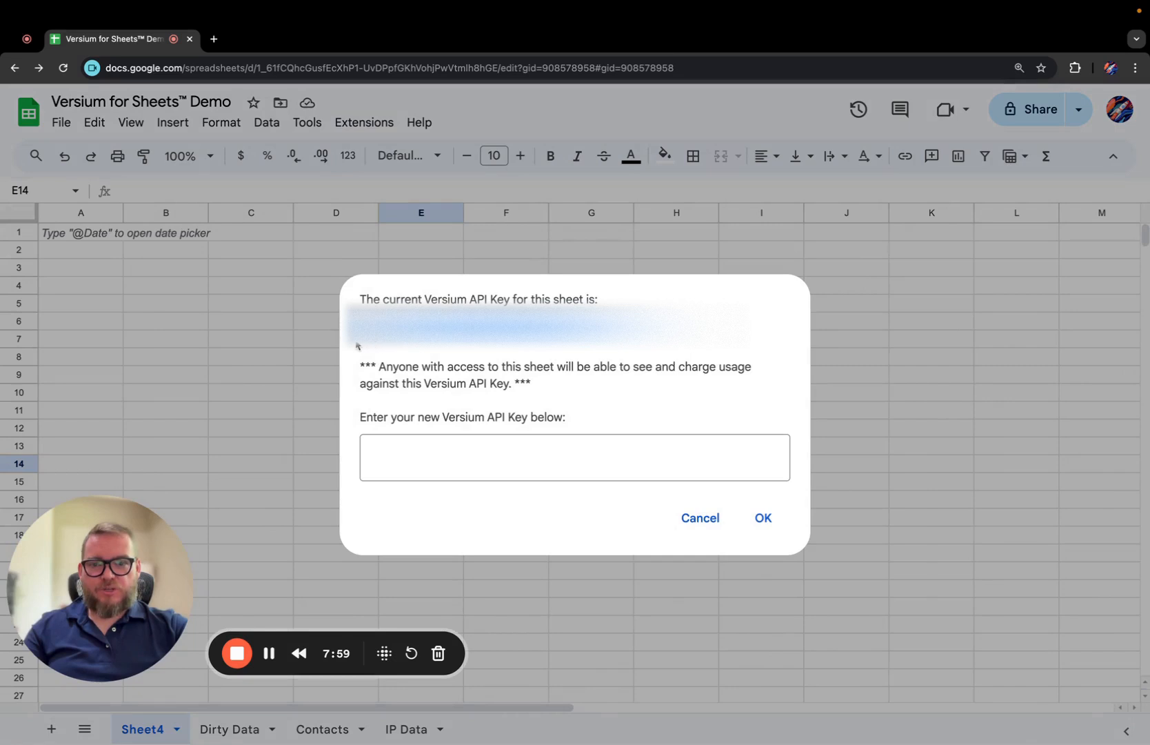
click(707, 333)
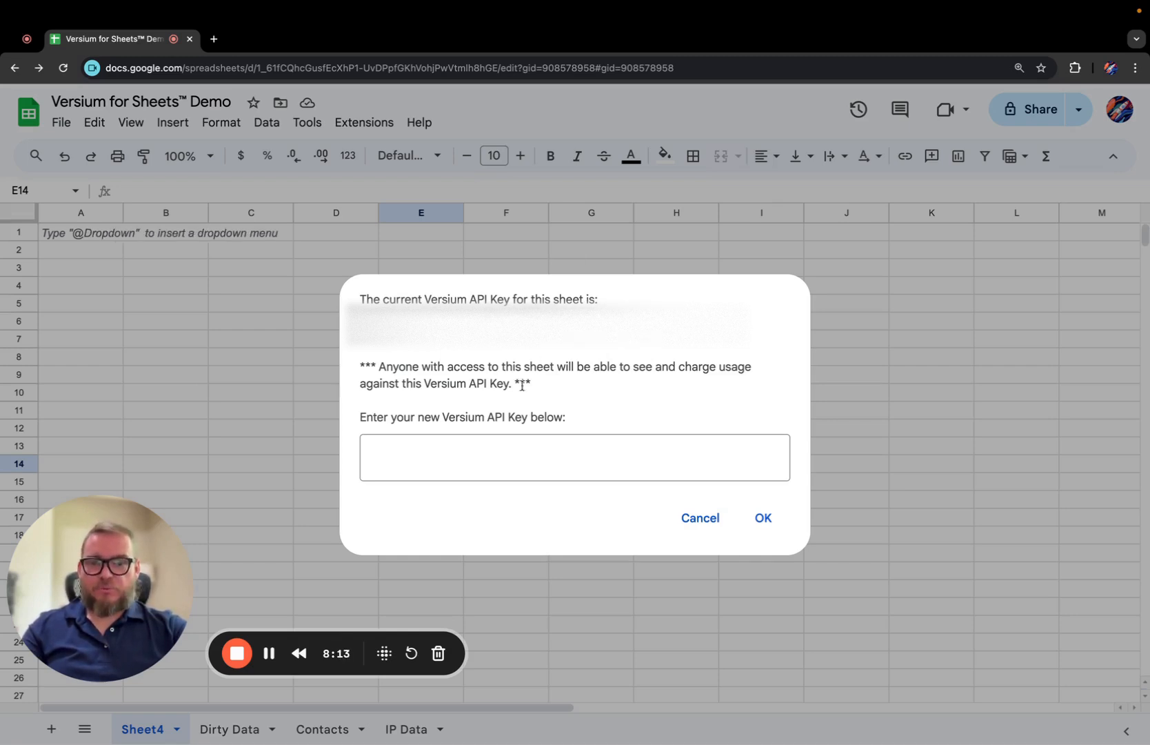
drag(542, 386, 359, 370)
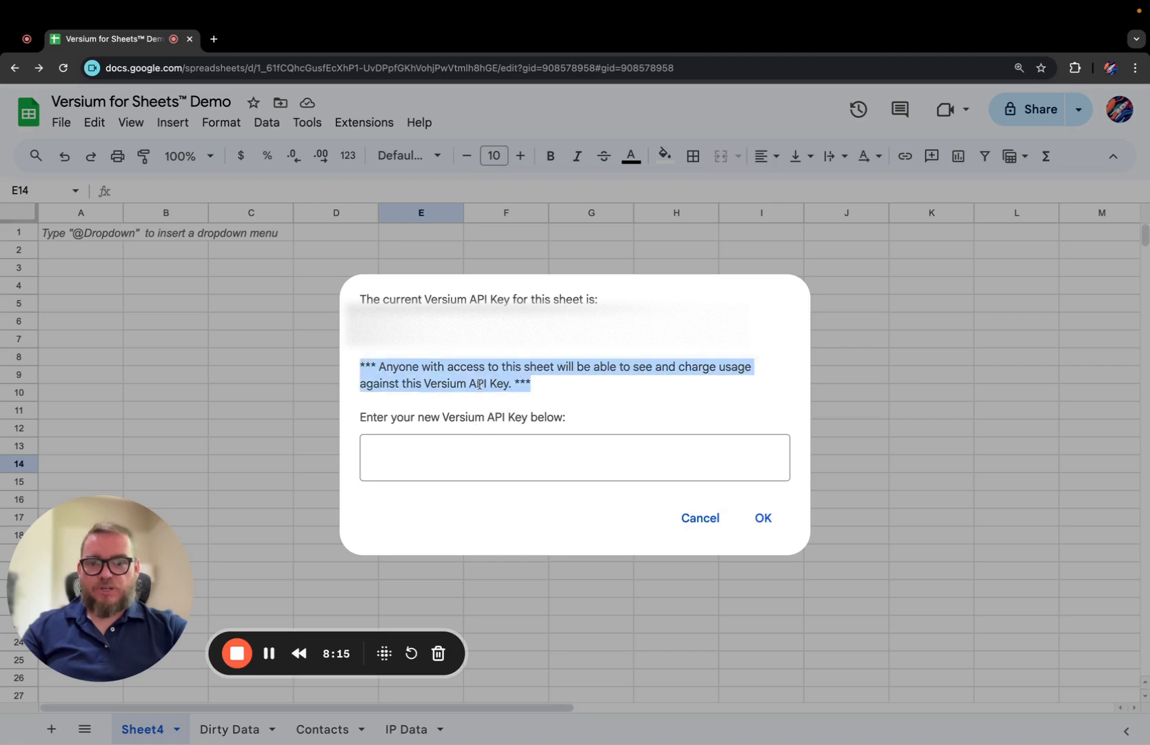
click(598, 337)
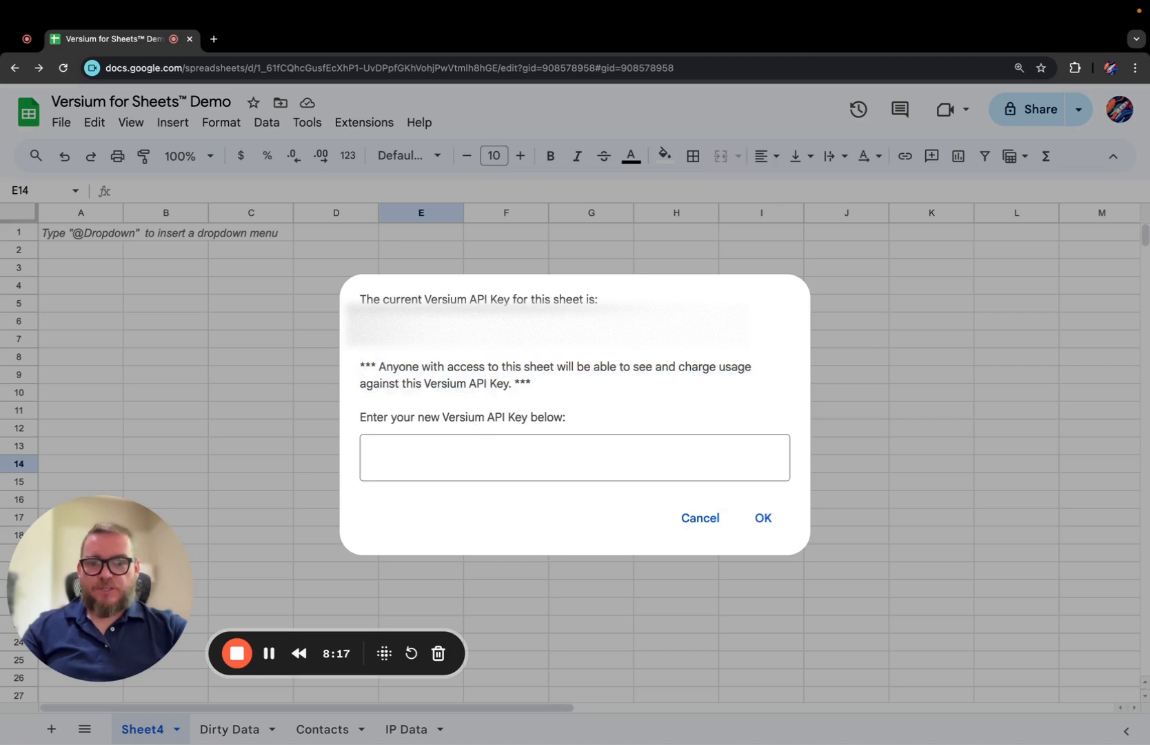
double_click(635, 338)
click(359, 324)
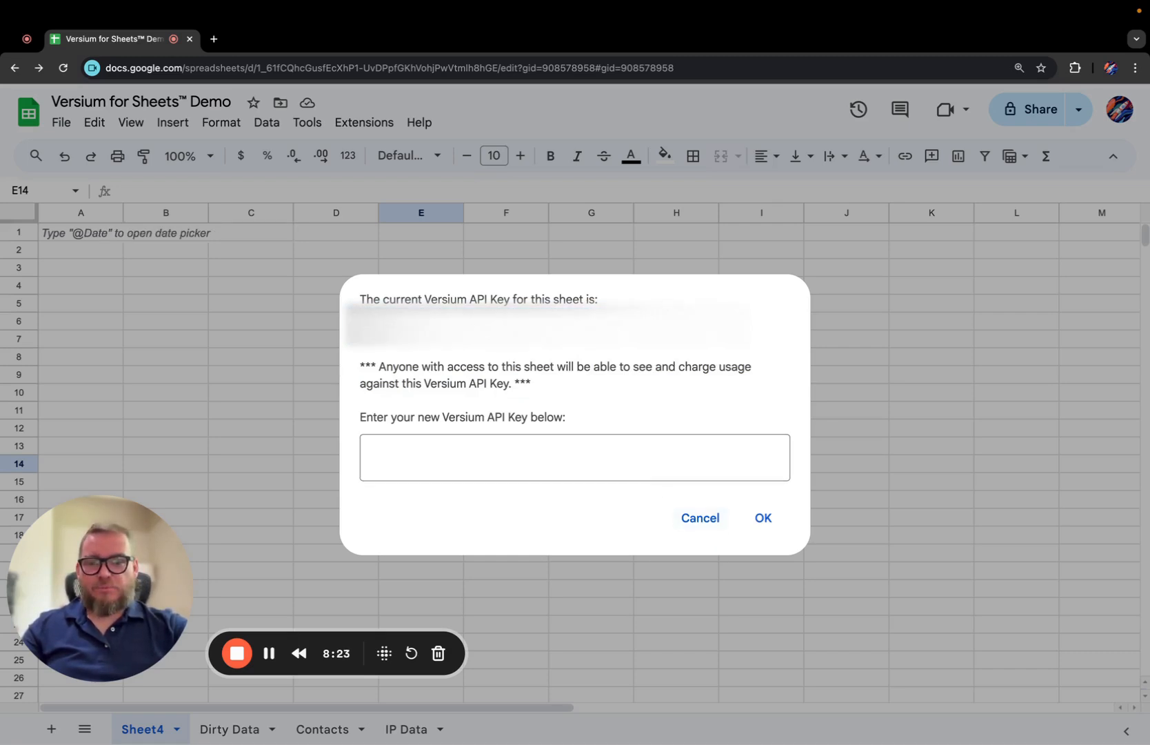
click(697, 525)
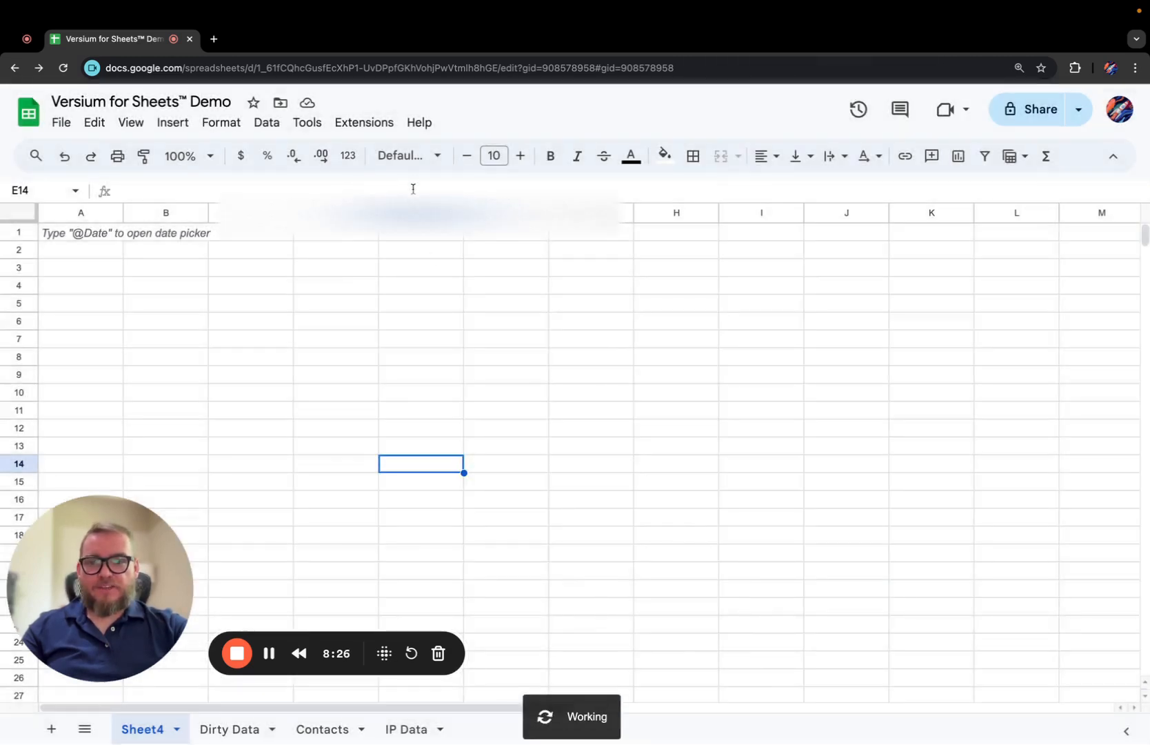
click(381, 122)
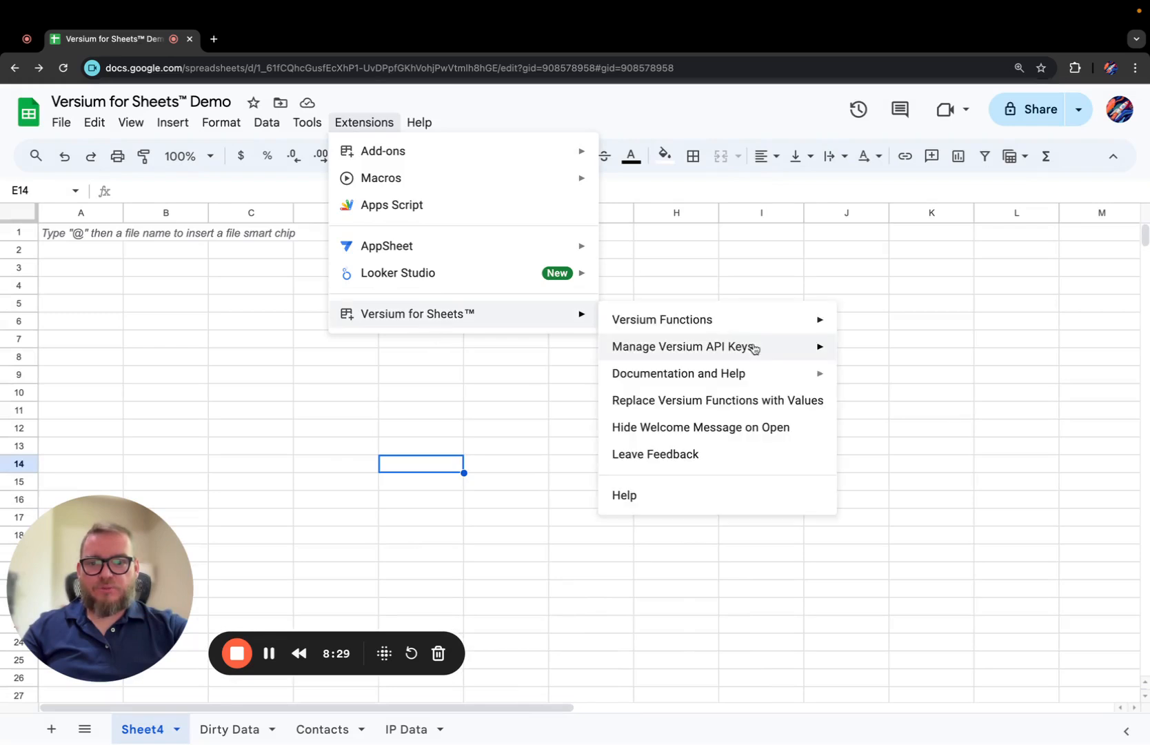
mouse_move(756, 350)
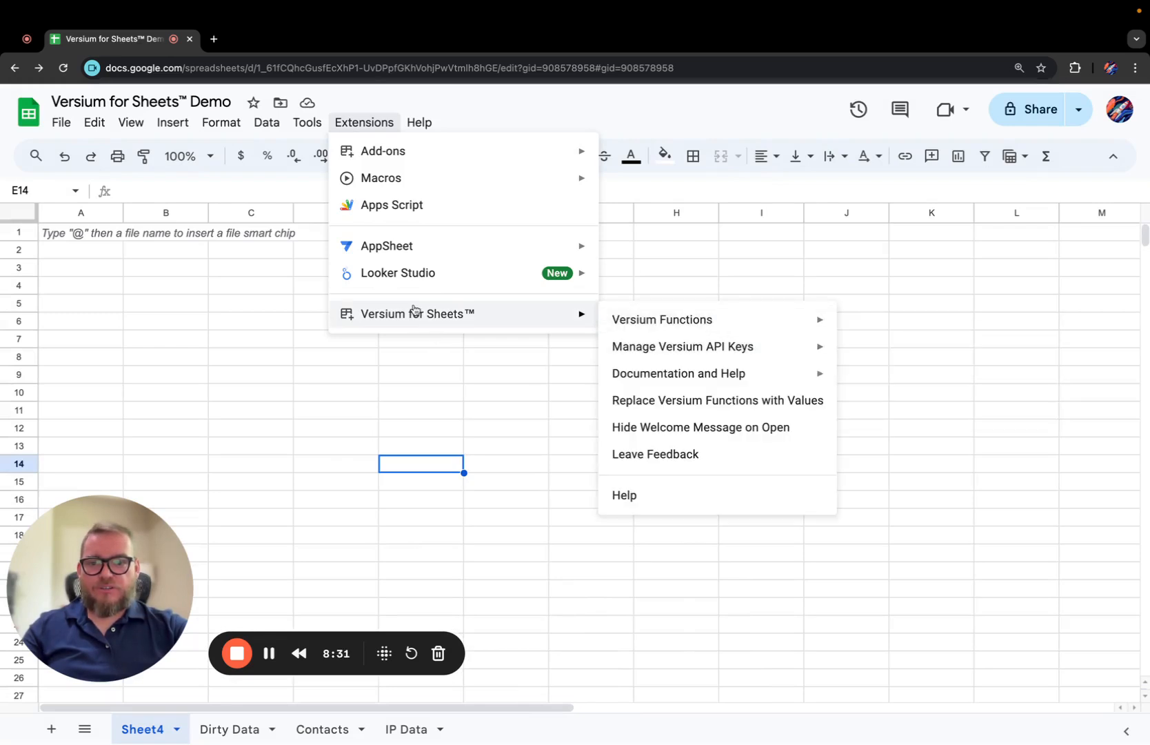
click(254, 328)
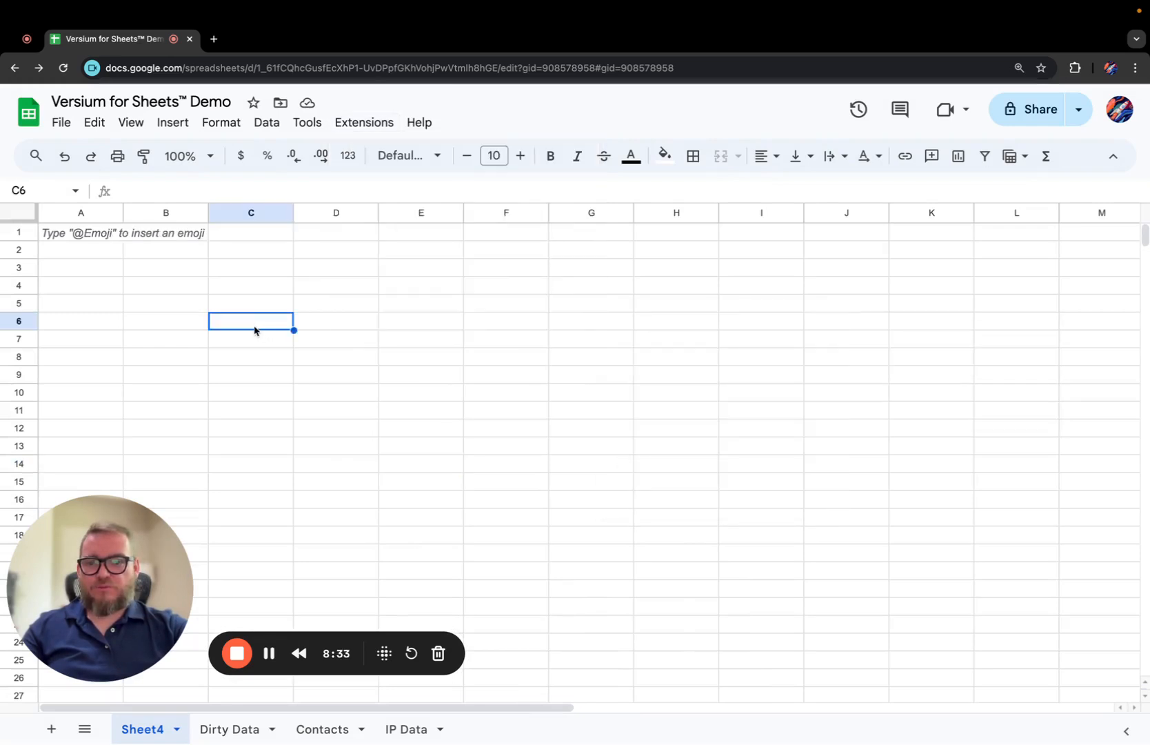